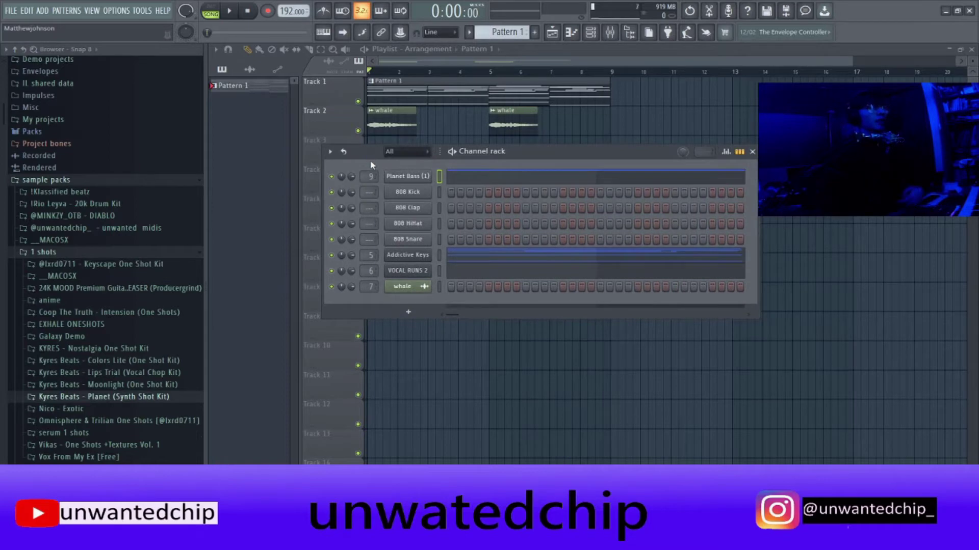
Open the Addictive Keys melody in the piano roll and play it back
key(F6)
key(F9)
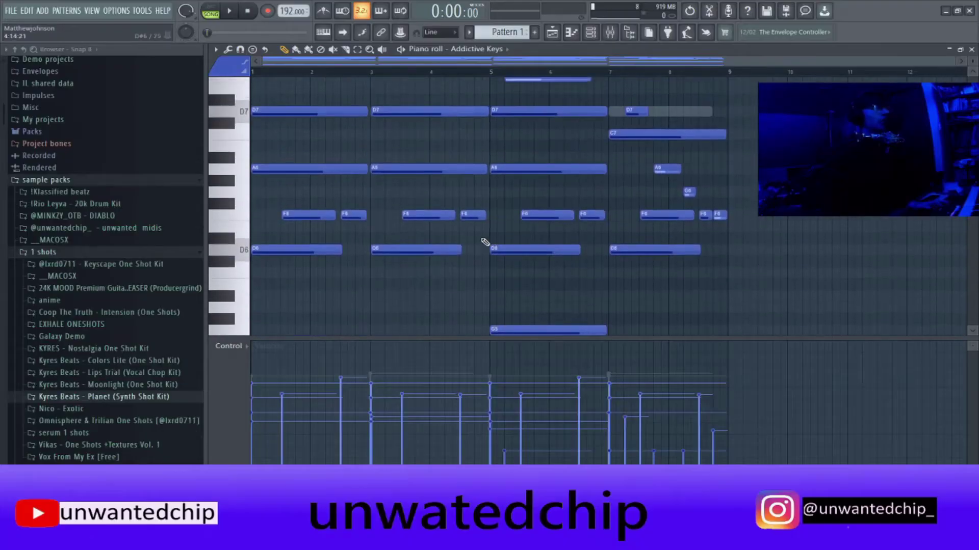
scroll(458, 234, up, 6)
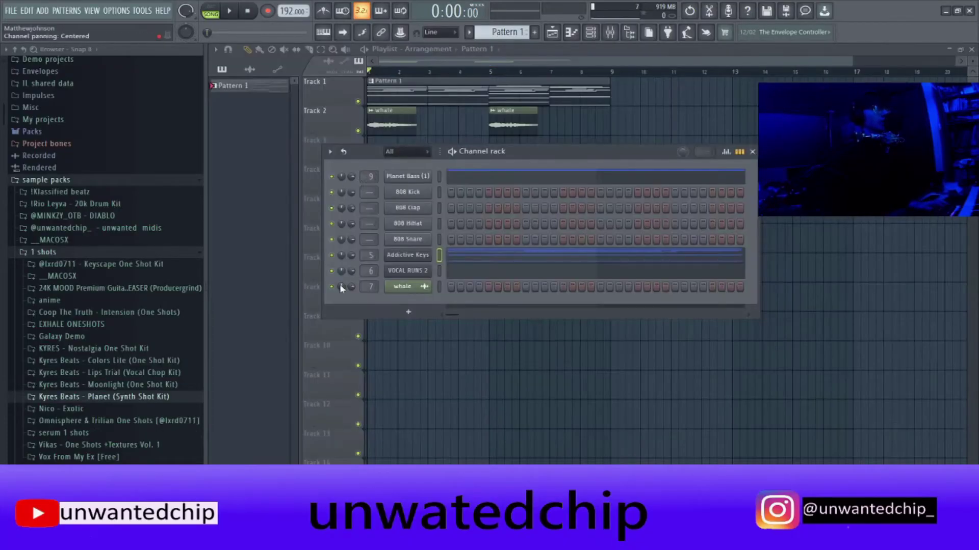
click(454, 259)
key(space)
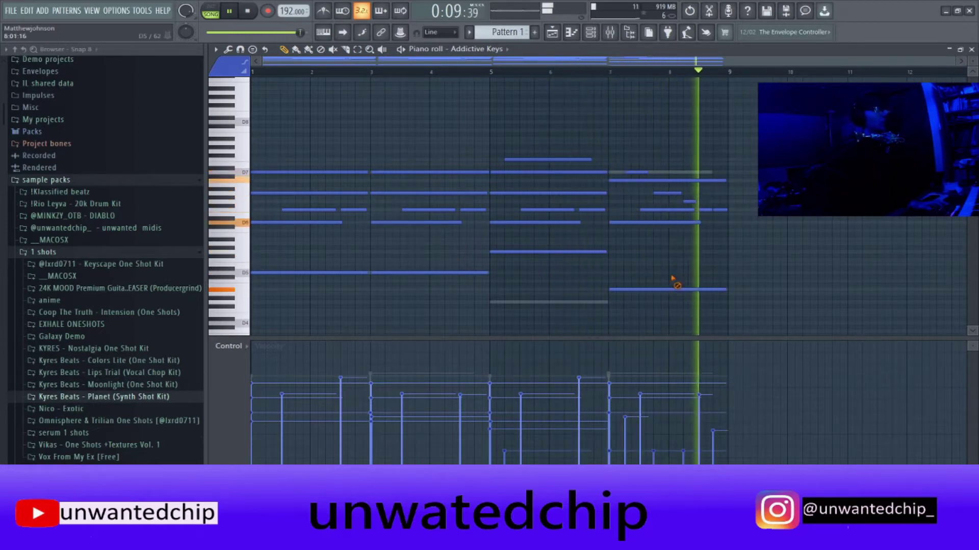
key(space)
Examine the opening chord of the Addictive Keys melody in bars 1 and 2 by marking its notes
scroll(632, 281, down, 7)
scroll(464, 271, up, 2)
drag(290, 94, 380, 347)
scroll(428, 302, up, 3)
scroll(423, 296, up, 2)
ctrl+click(367, 205)
drag(294, 96, 347, 337)
ctrl+click(324, 278)
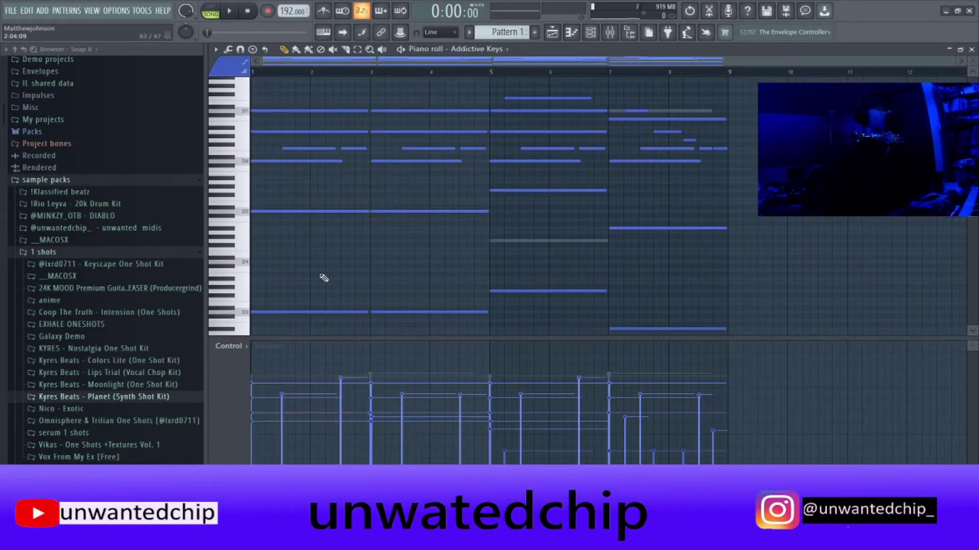
scroll(306, 239, up, 2)
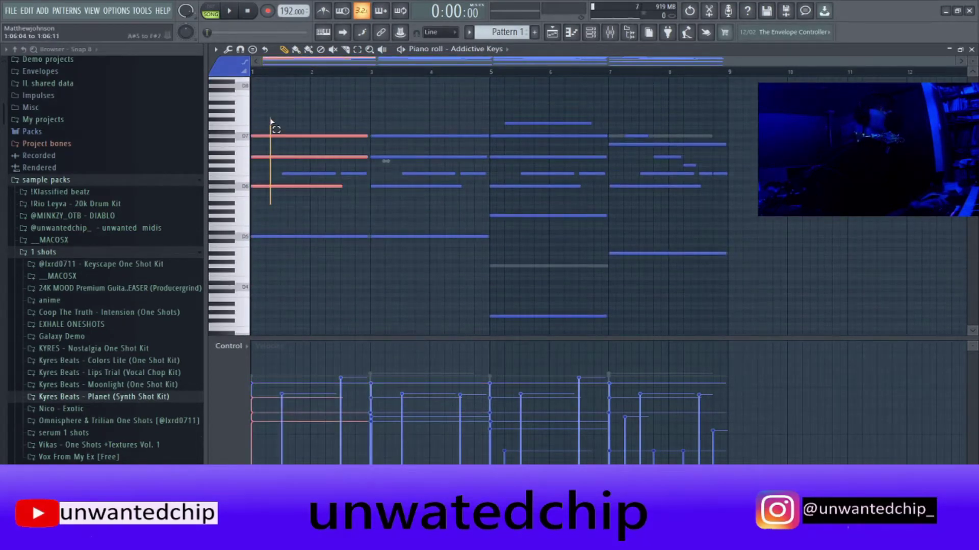
drag(320, 162, 364, 155)
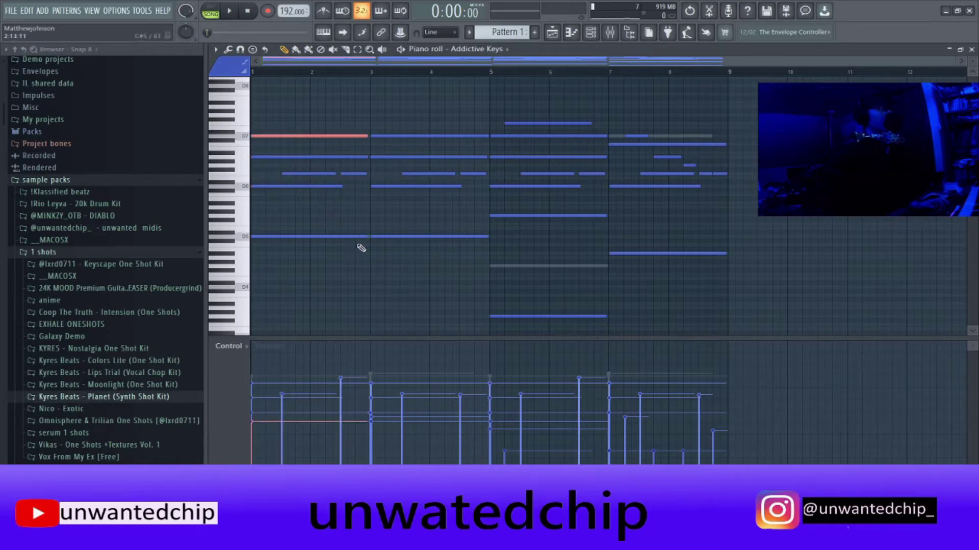
Select the low octave notes under the Addictive Keys melody across bars 1 to 8 to examine the bass line
scroll(351, 237, down, 6)
drag(283, 148, 725, 331)
scroll(352, 229, up, 4)
scroll(410, 295, up, 1)
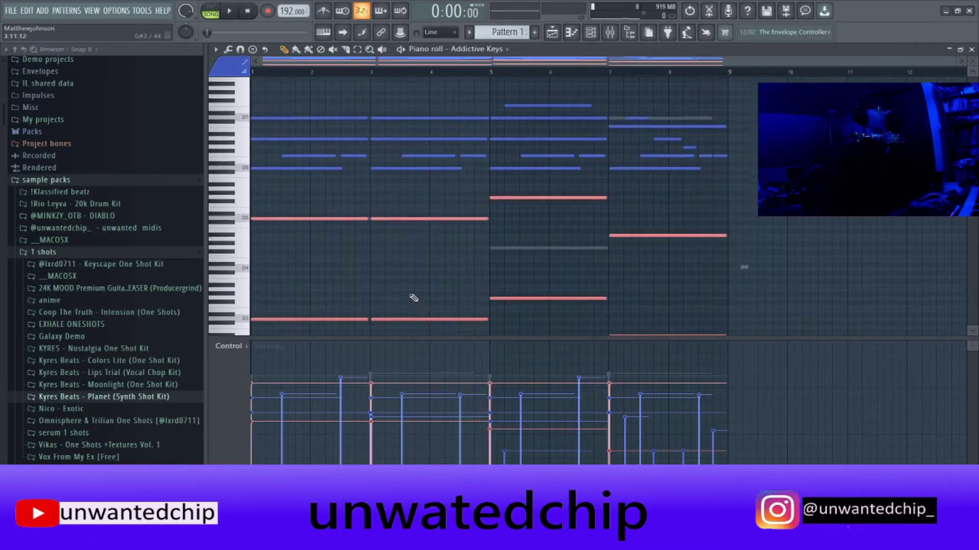
Examine the upper chord and melody notes of Addictive Keys in bars 1 to 4 and bars 5 to 6
ctrl+click(306, 163)
drag(271, 107, 484, 203)
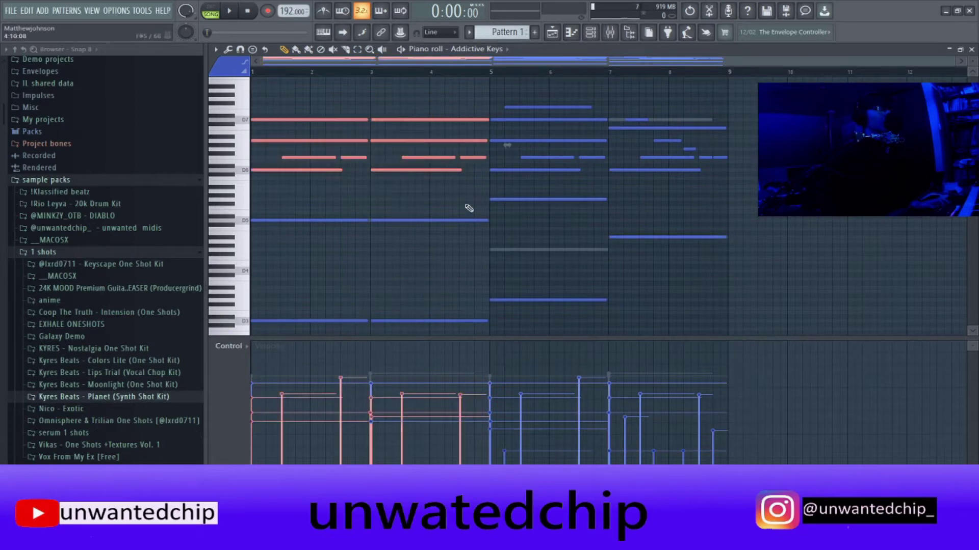
scroll(469, 208, up, 1)
drag(494, 100, 596, 192)
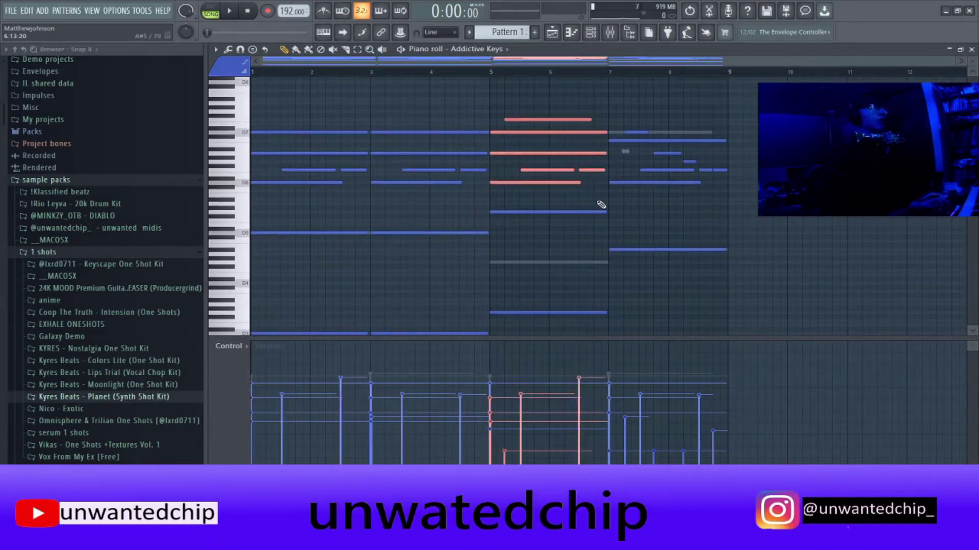
ctrl+click(604, 205)
scroll(663, 182, up, 3)
scroll(658, 185, down, 4)
scroll(611, 187, up, 2)
drag(546, 111, 576, 333)
ctrl+click(759, 285)
scroll(763, 284, up, 6)
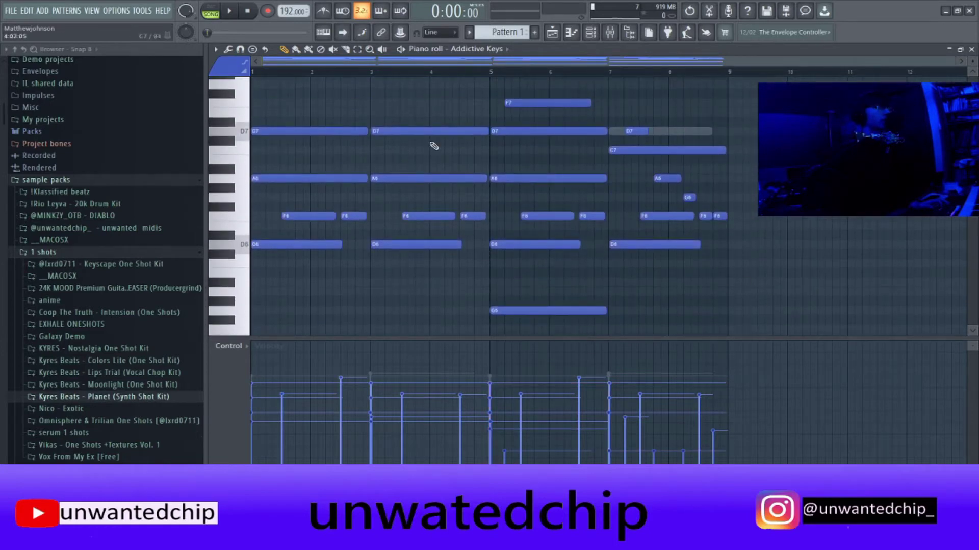
Compare the upper melody notes in bars 1 to 4 with the short ending notes in bars 7 and 8
drag(283, 100, 442, 273)
ctrl+click(450, 281)
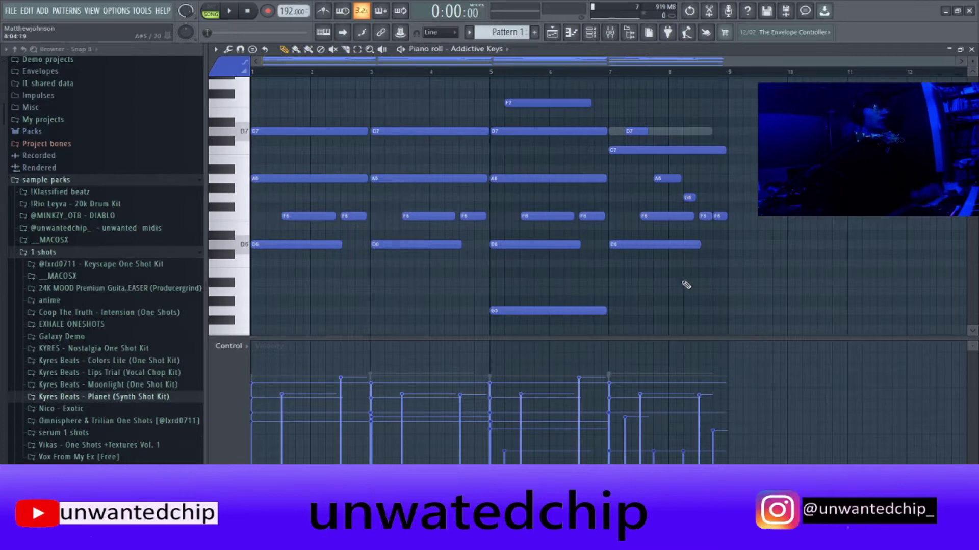
drag(660, 174, 779, 279)
ctrl+click(744, 287)
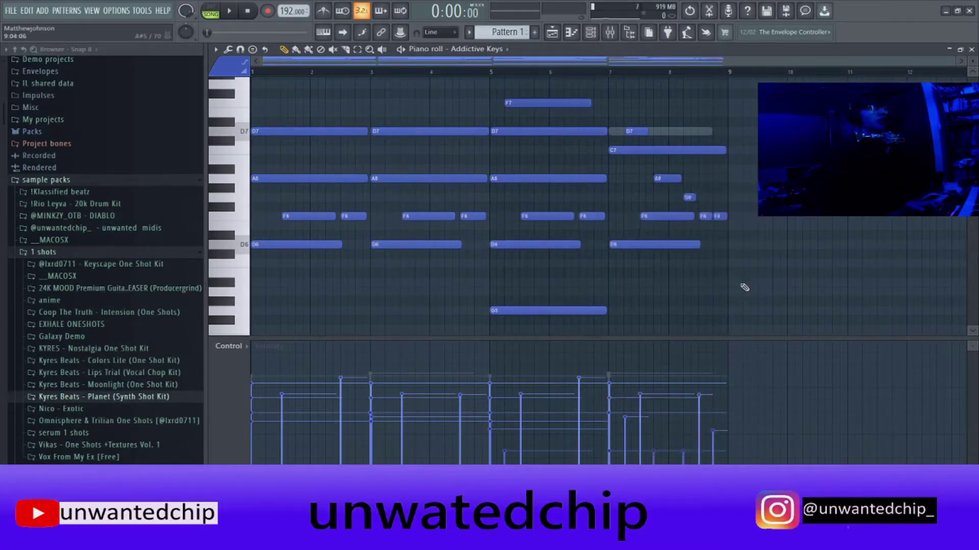
Audition the VOCAL RUNS 2 notes in the piano roll and play the keys, vocals and whale sample together
key(F7)
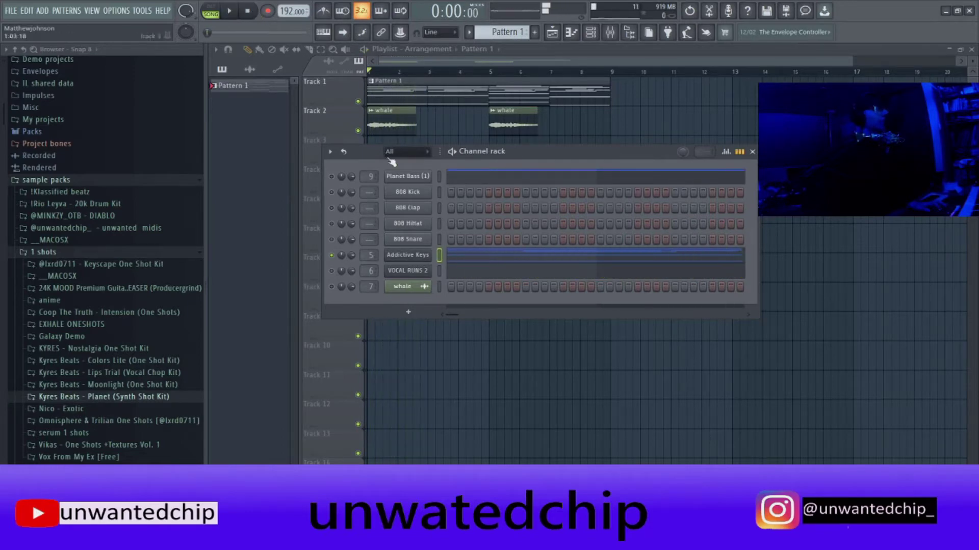
click(457, 276)
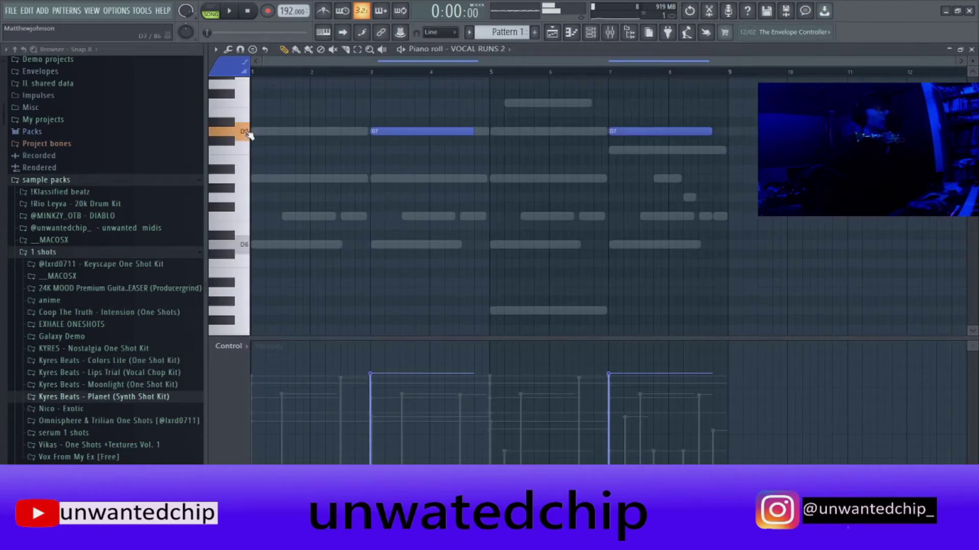
key(space)
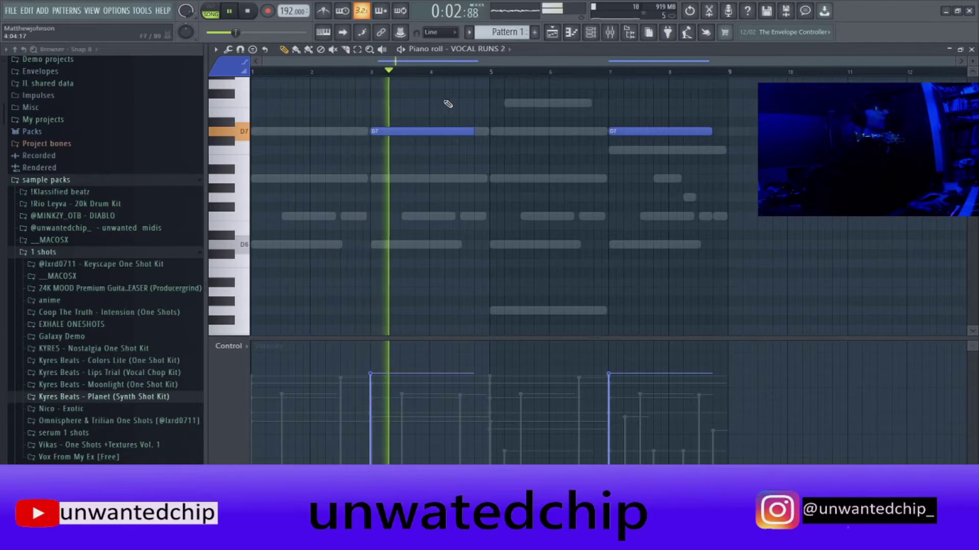
key(Escape)
key(space)
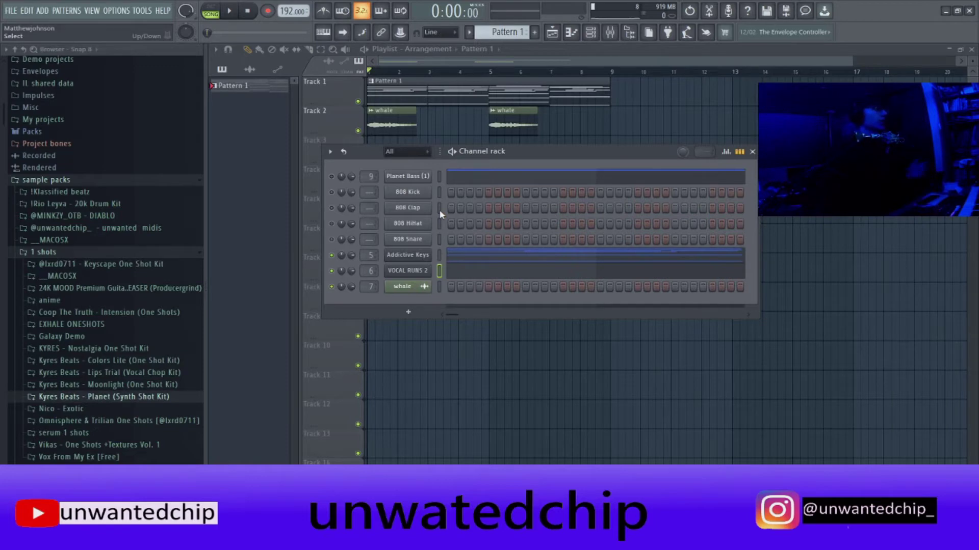
key(space)
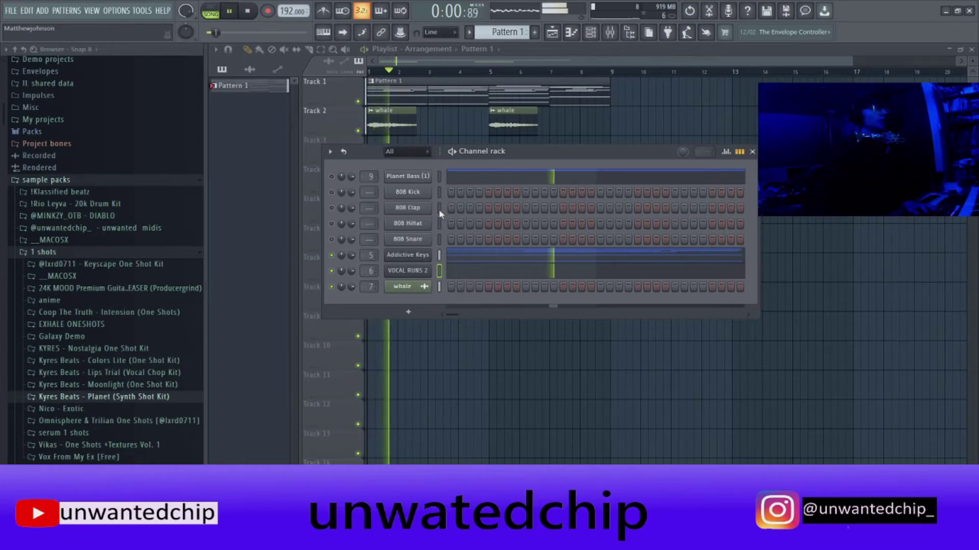
key(space)
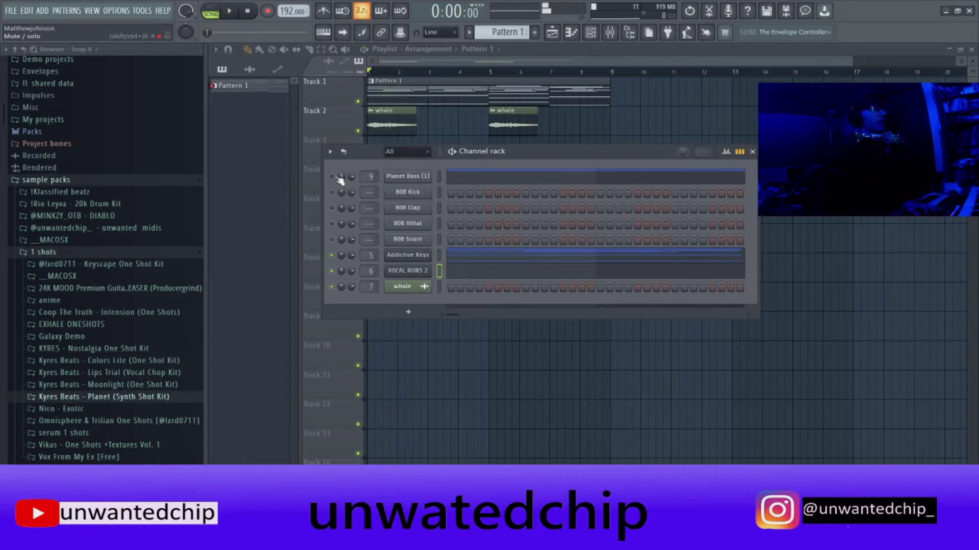
Examine the Planet Bass (1) notes in the piano roll and play the bass with the other melody layers
click(471, 178)
scroll(472, 184, down, 7)
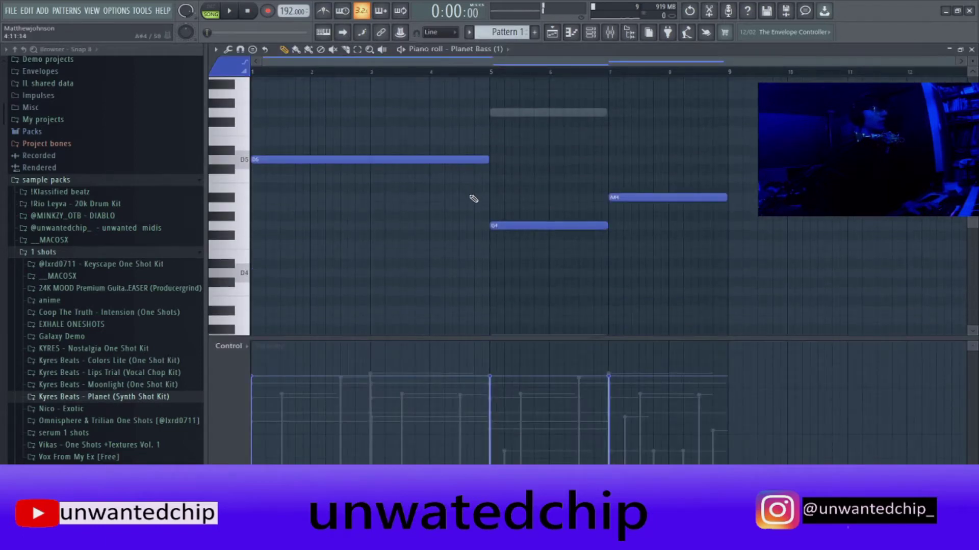
drag(309, 128, 743, 269)
ctrl+click(729, 270)
key(space)
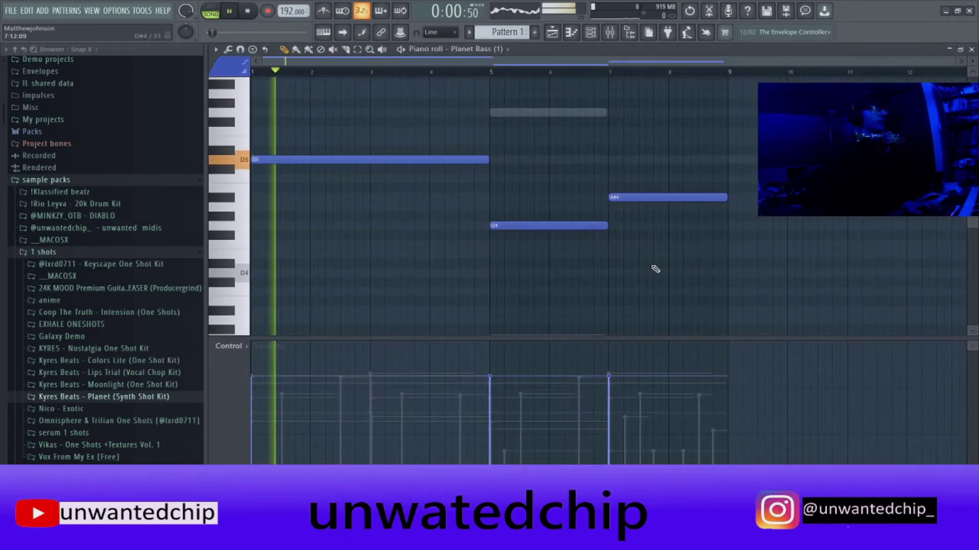
key(Escape)
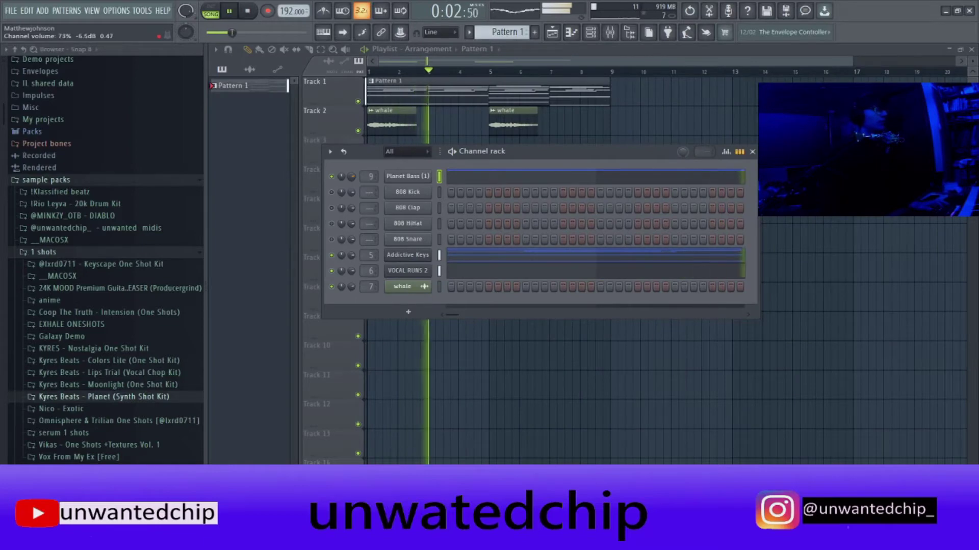
Stop playback and inspect the MAutoPitch effect on the VOCAL RUNS 2 mixer track
key(F6)
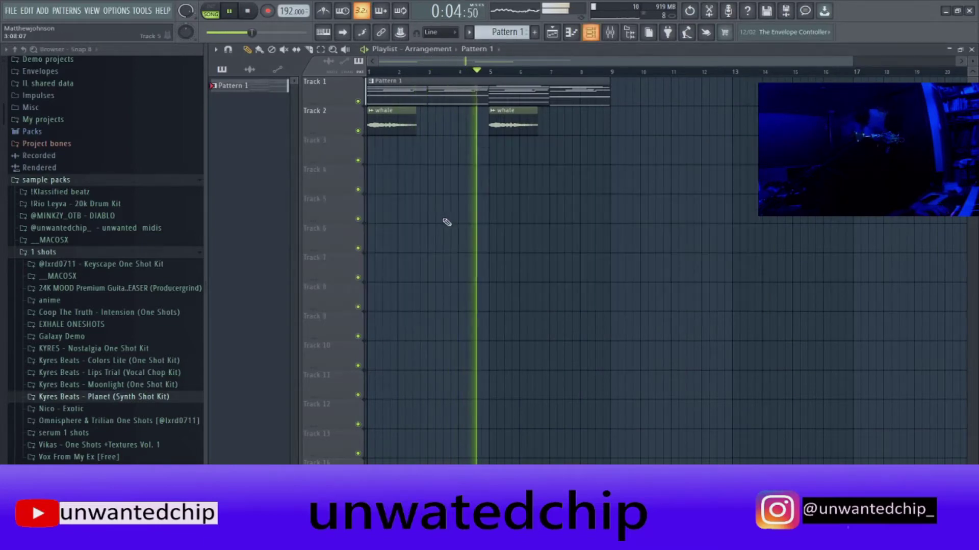
key(F6)
key(F6)
key(F9)
key(space)
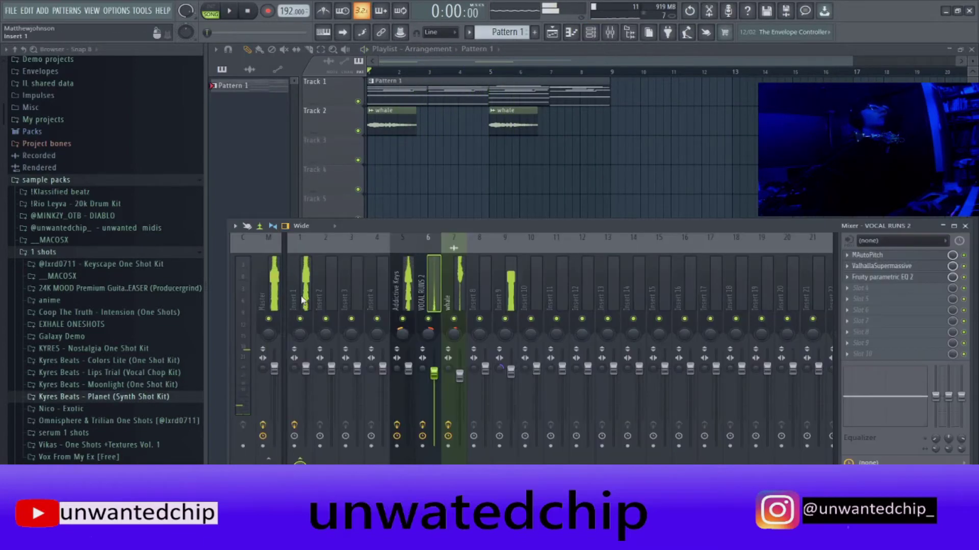
click(907, 255)
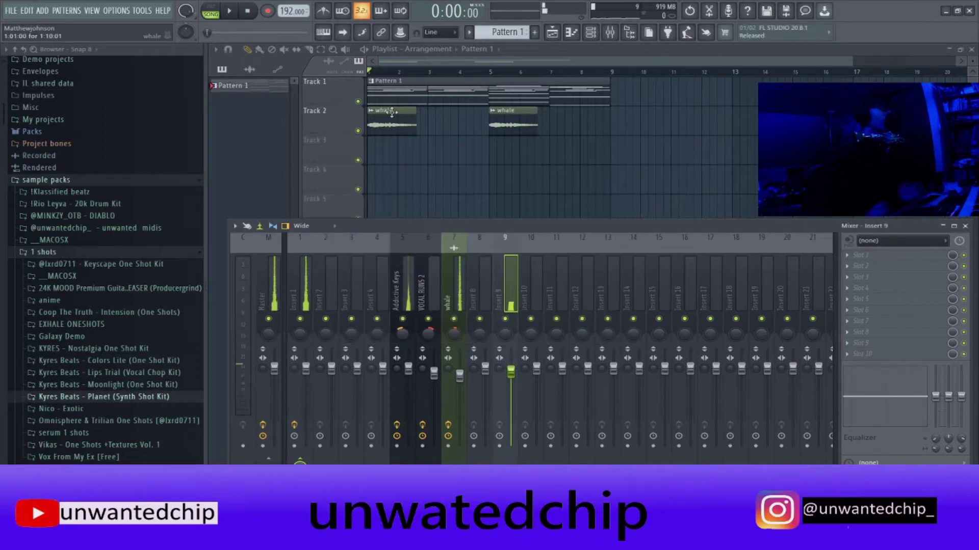
key(F6)
key(F6)
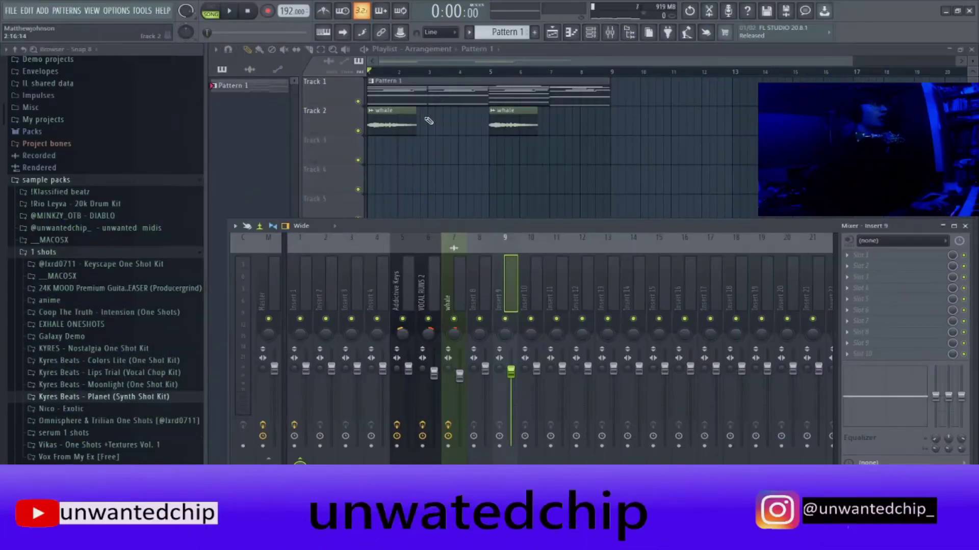
key(F9)
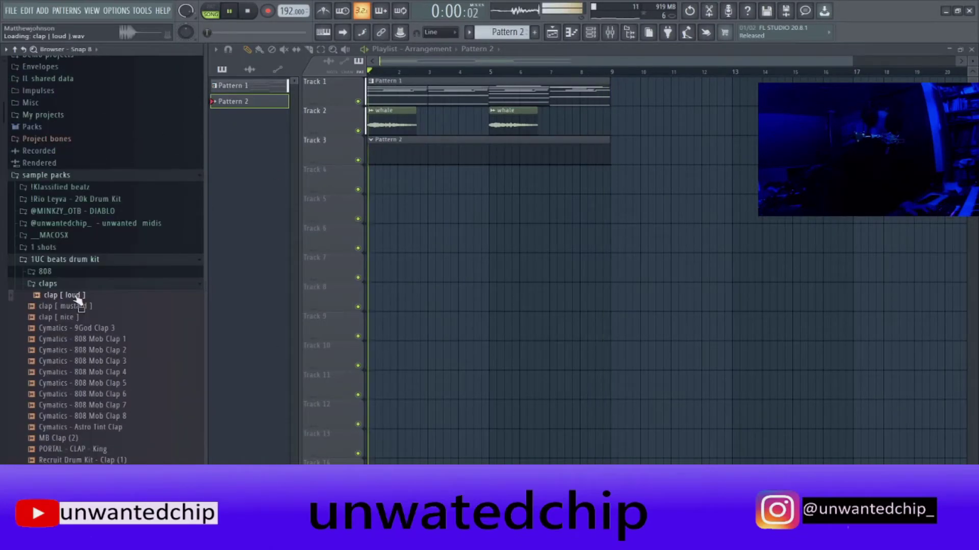
Replace the 808 Clap sample with clap [ loud ] and open that channel's piano roll in Pattern 2
key(F6)
drag(78, 301, 408, 208)
key(F7)
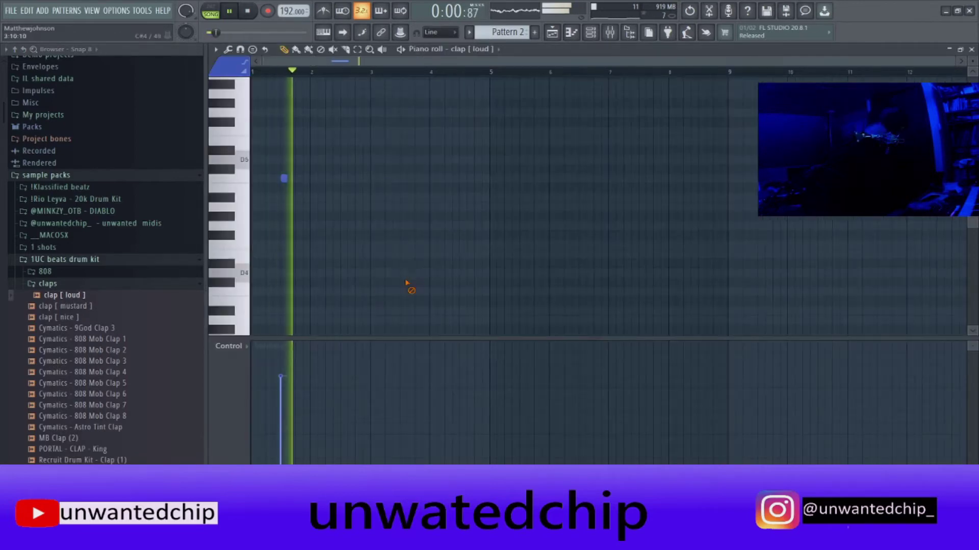
Repeat the clap from bar 1 in every bar through bar 8 and clear the selection
key(space)
key(ctrl+b)
key(ctrl+b)
key(ctrl+b)
key(ctrl+b)
key(ctrl+b)
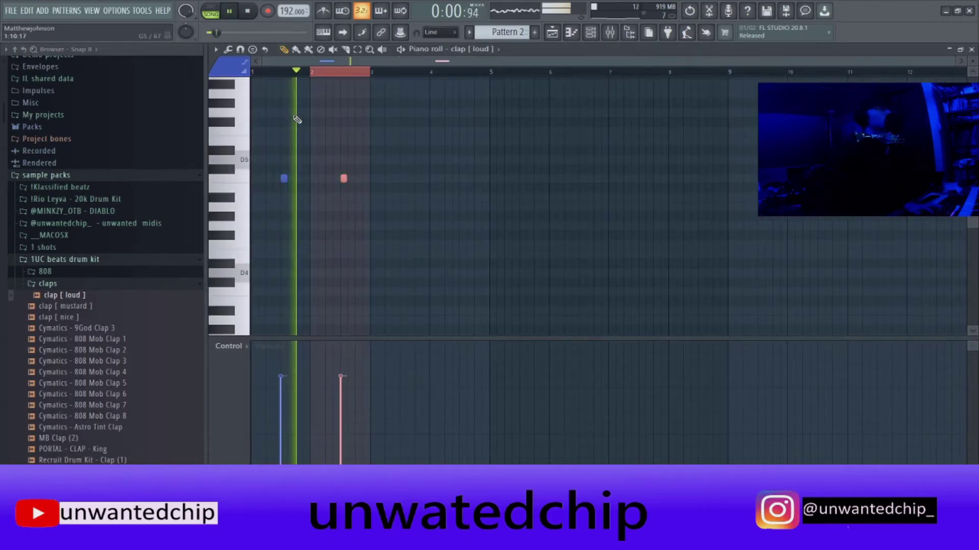
key(ctrl+b)
key(ctrl+b)
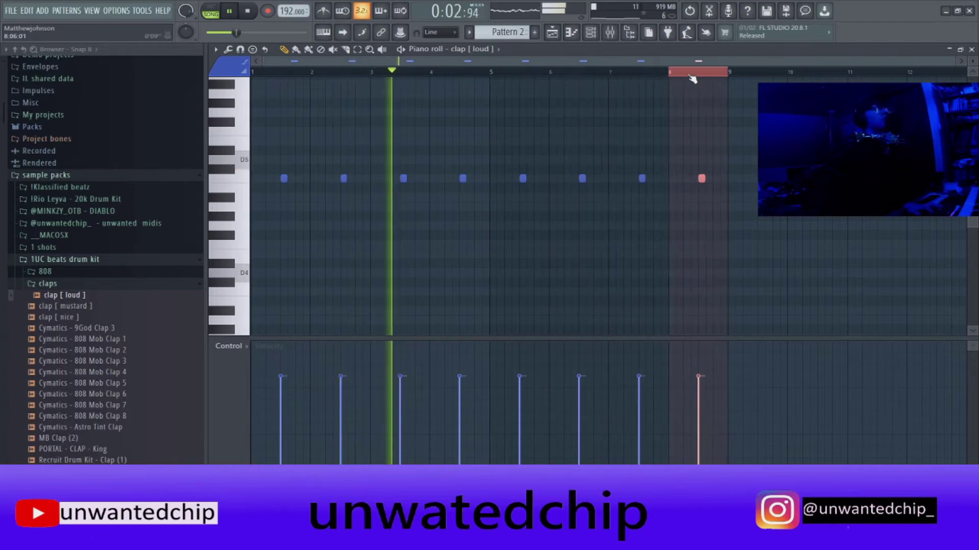
key(ctrl+d)
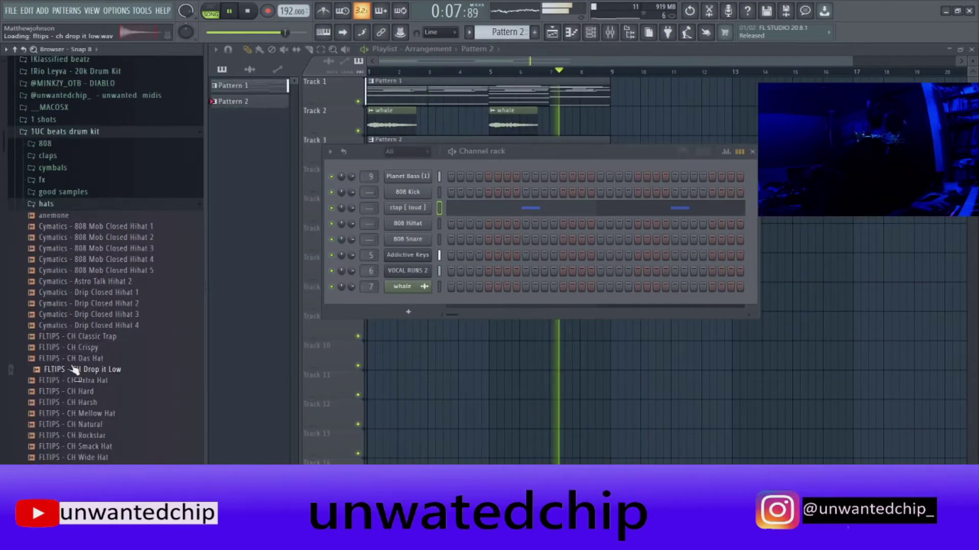
Replace the 808 HiHat sample with FLTIPS - CH Drop it Low and check its sampler settings
drag(62, 371, 417, 225)
key(space)
click(418, 224)
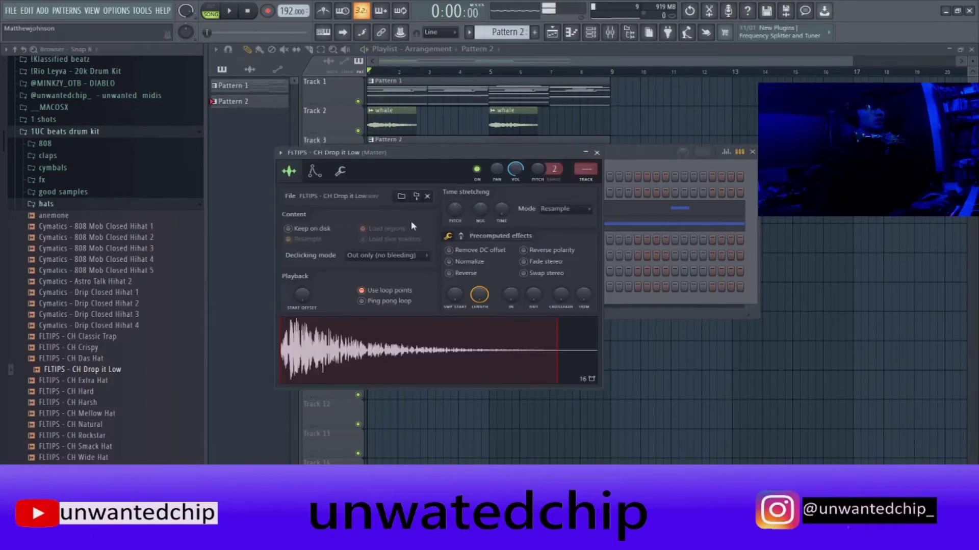
click(597, 152)
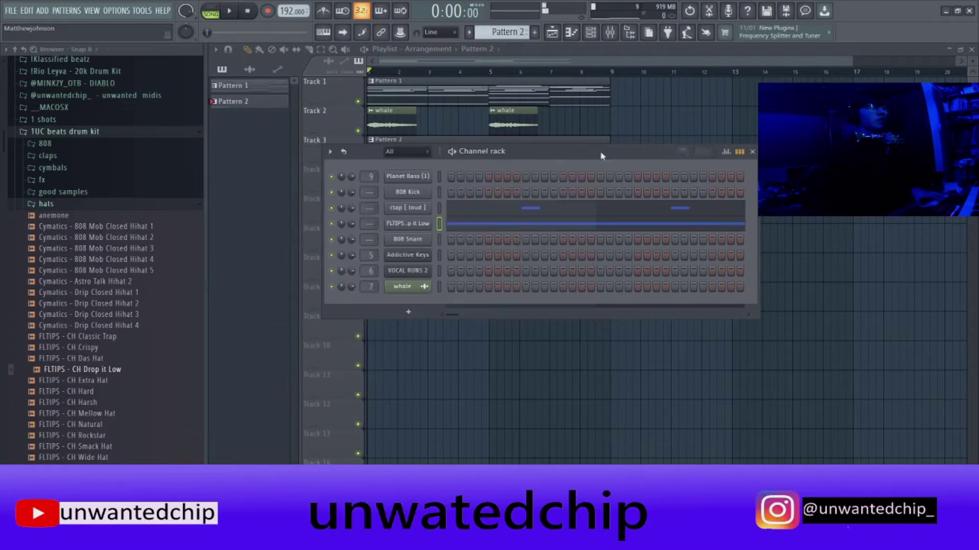
Open the FLTIPS - CH Drop it Low piano roll and place the first two C5 hi-hat notes in bar 1
click(460, 226)
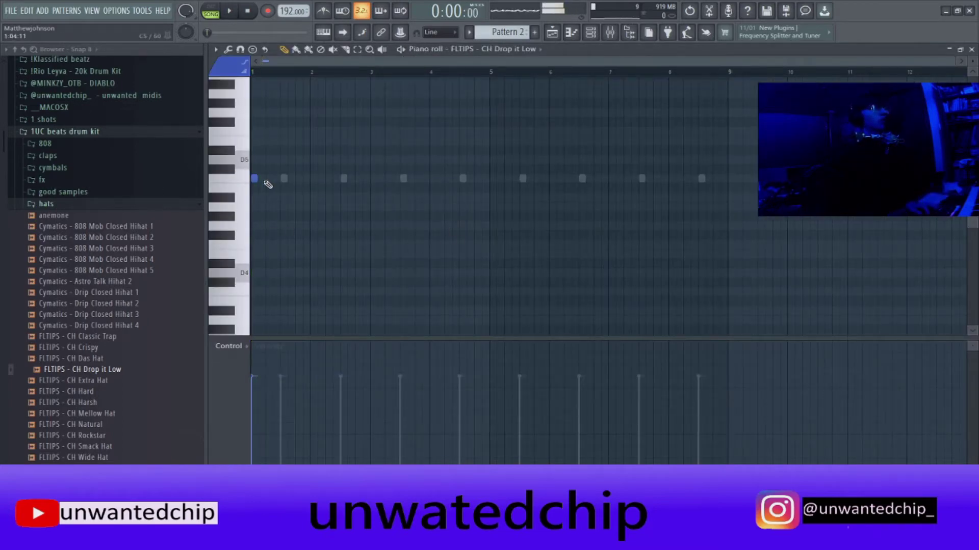
key(space)
key(space)
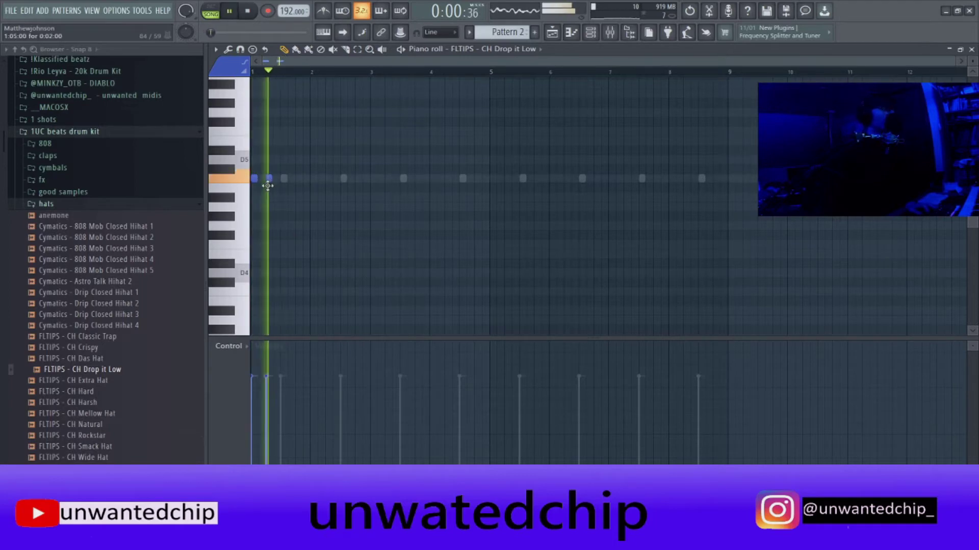
key(space)
drag(267, 183, 274, 183)
key(space)
key(space)
Continue the C5 hi-hat rhythm through bar 4, repeat it in bars 5 to 8 and lower all velocities
click(327, 181)
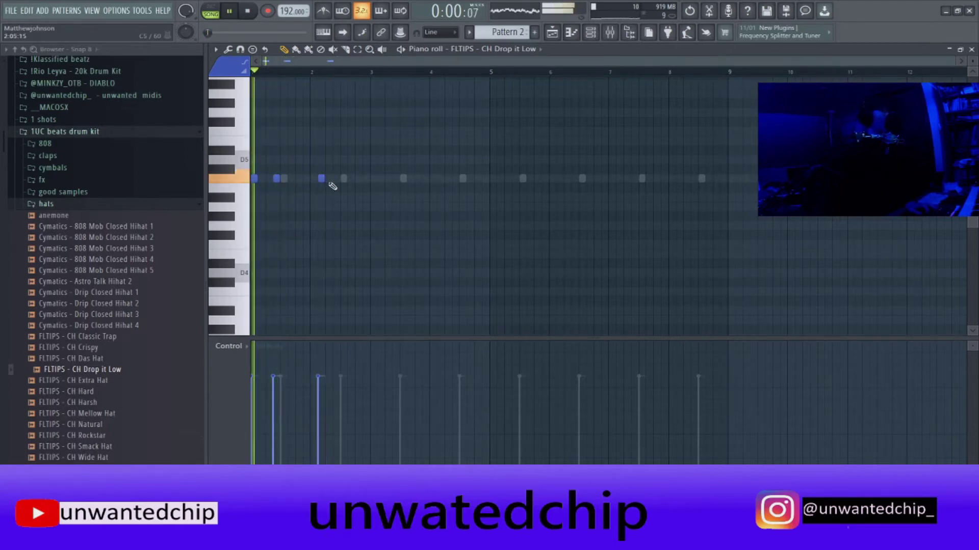
click(329, 181)
click(338, 181)
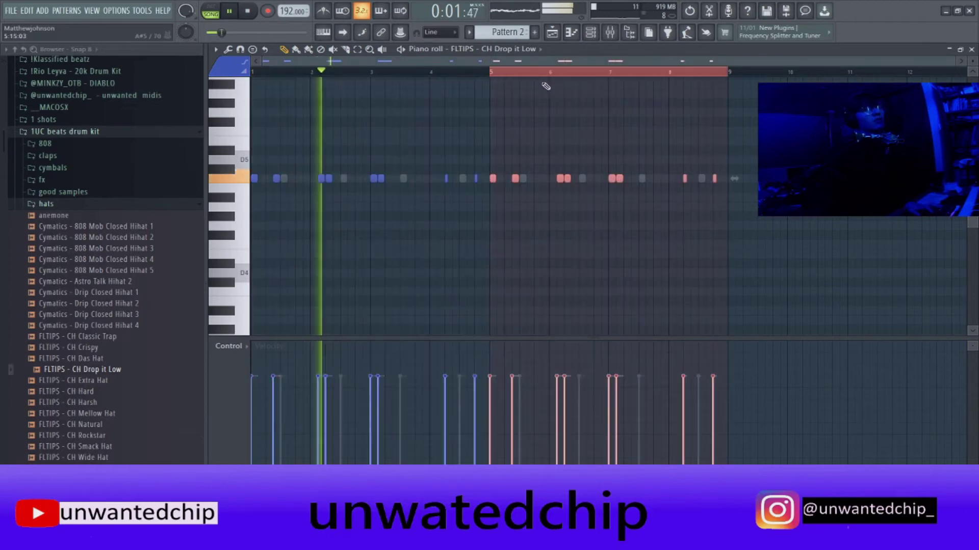
click(545, 81)
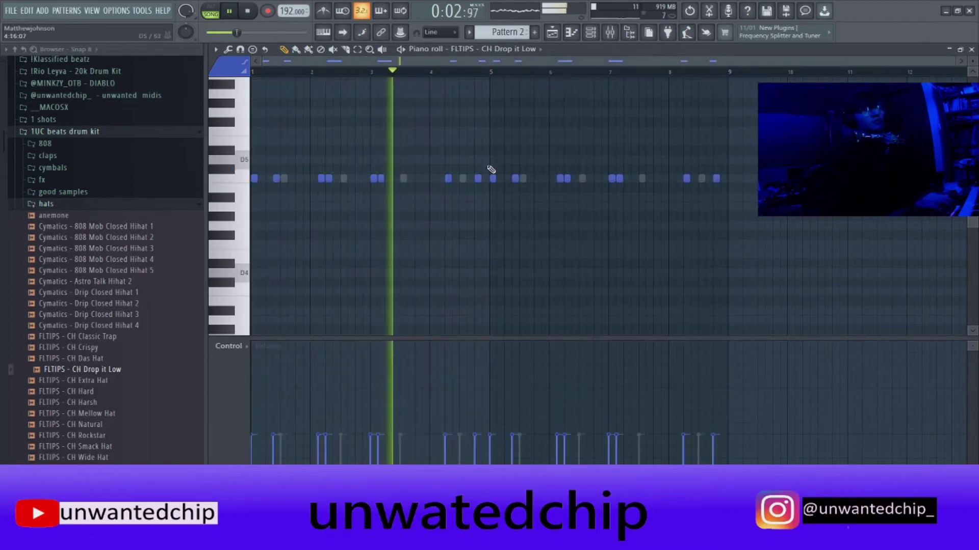
click(229, 346)
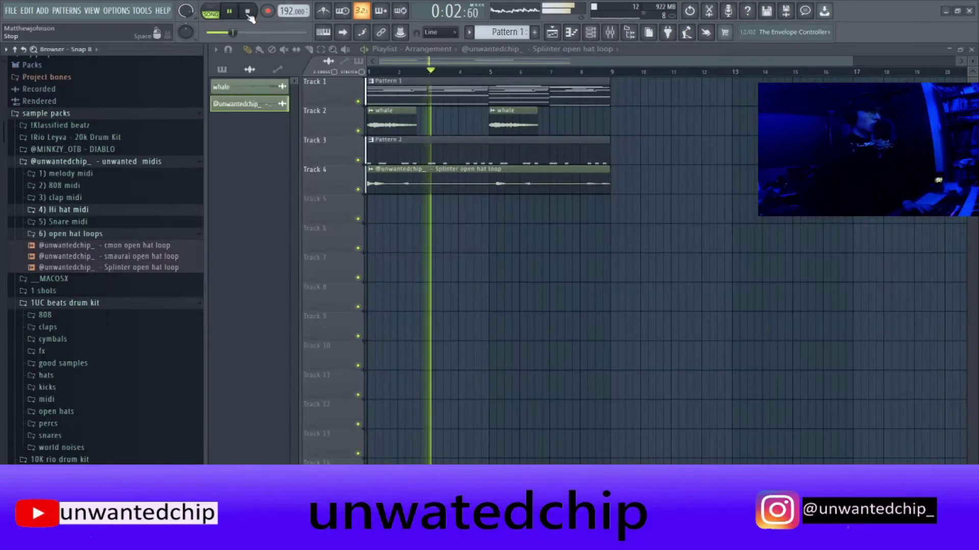
Stop playback and check the sampler settings of the Splinter open hat loop on Track 4
click(248, 14)
double_click(403, 182)
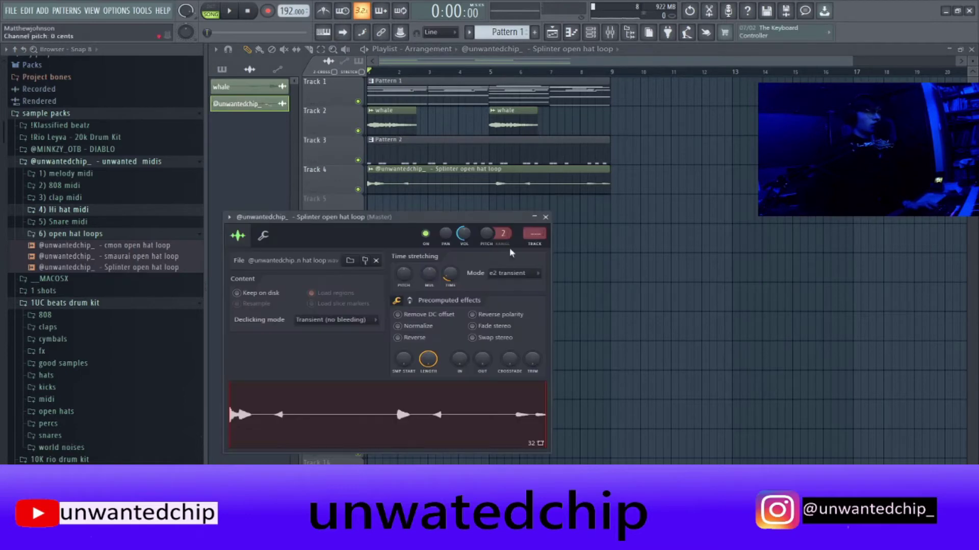
click(545, 217)
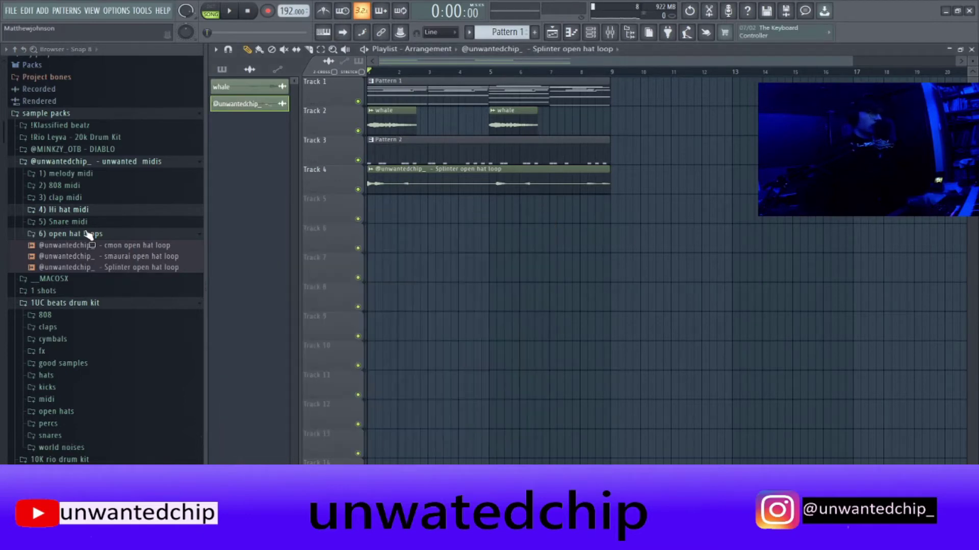
Browse the Hi hat midi folder and set the channel rack to display all channels
click(86, 234)
click(64, 209)
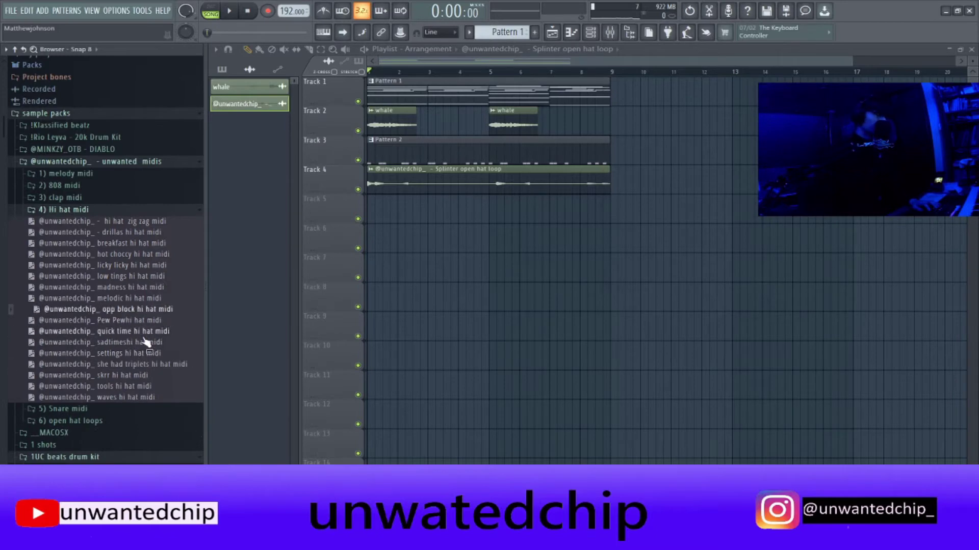
key(F6)
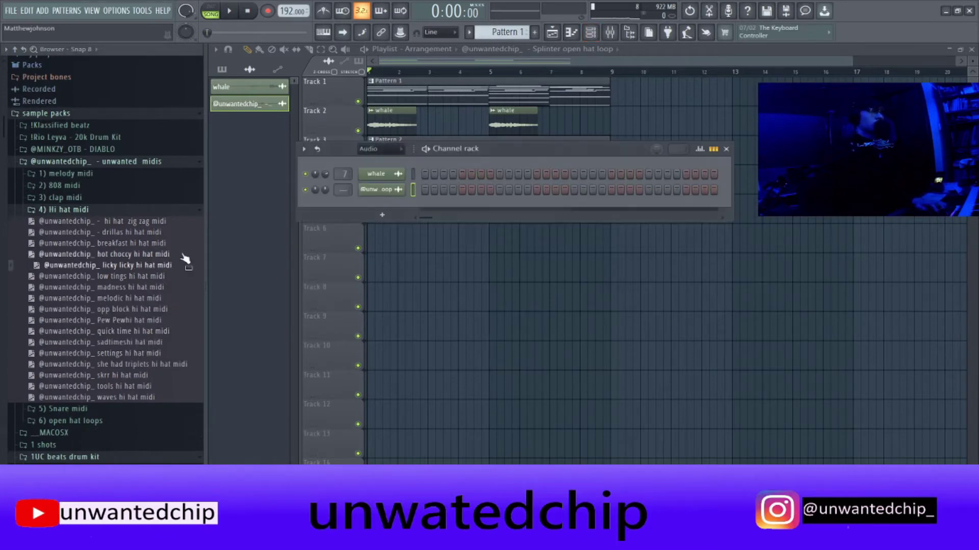
click(380, 149)
click(372, 161)
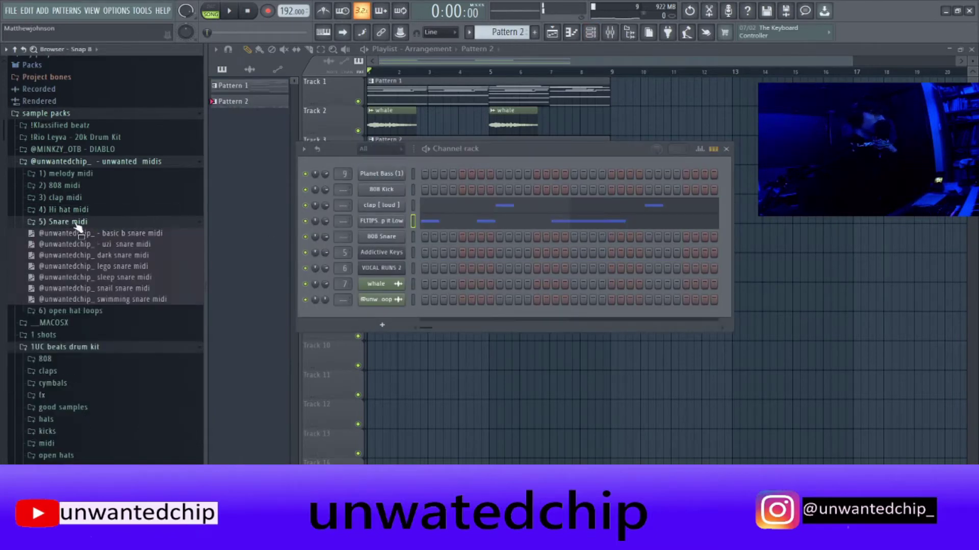
Examine the snare, melody and 808 folders of the unwanted midis pack
click(77, 224)
click(82, 175)
click(90, 175)
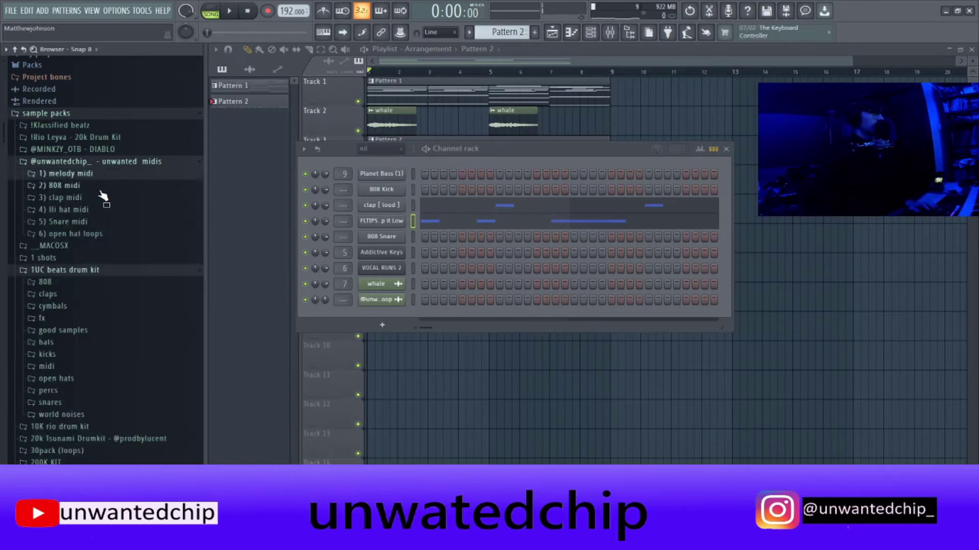
click(74, 186)
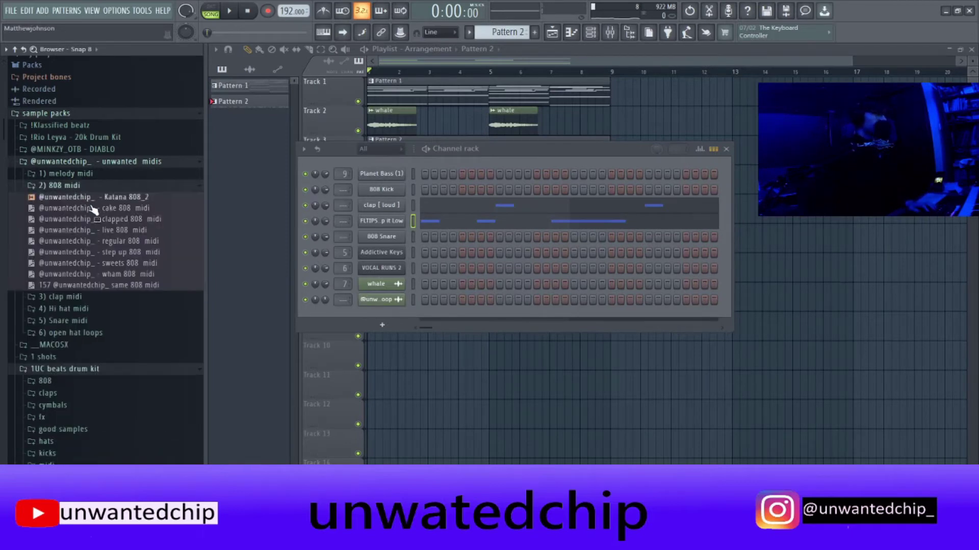
click(80, 186)
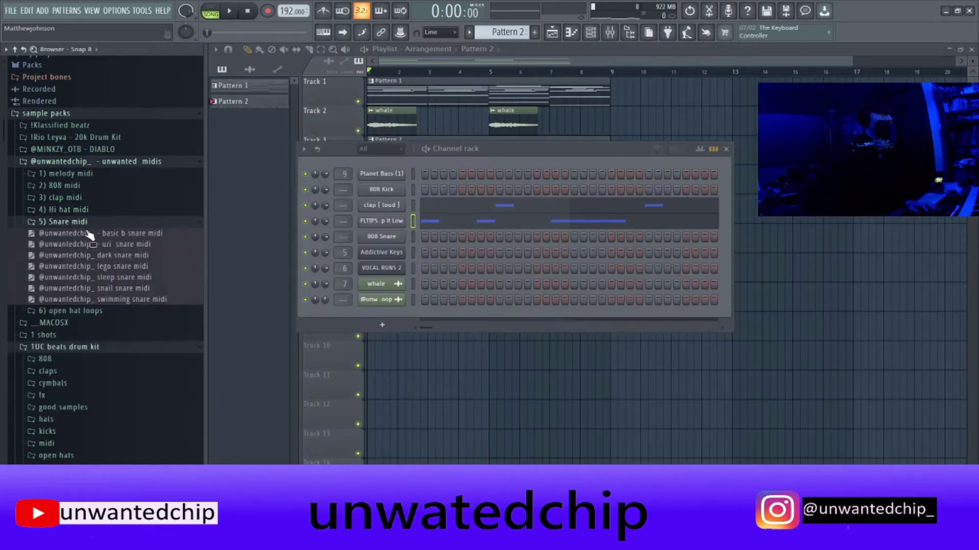
Try the sleep snare midi on the 808 Snare channel during playback, and load the uzi snare midi in its place
drag(216, 274, 381, 237)
key(space)
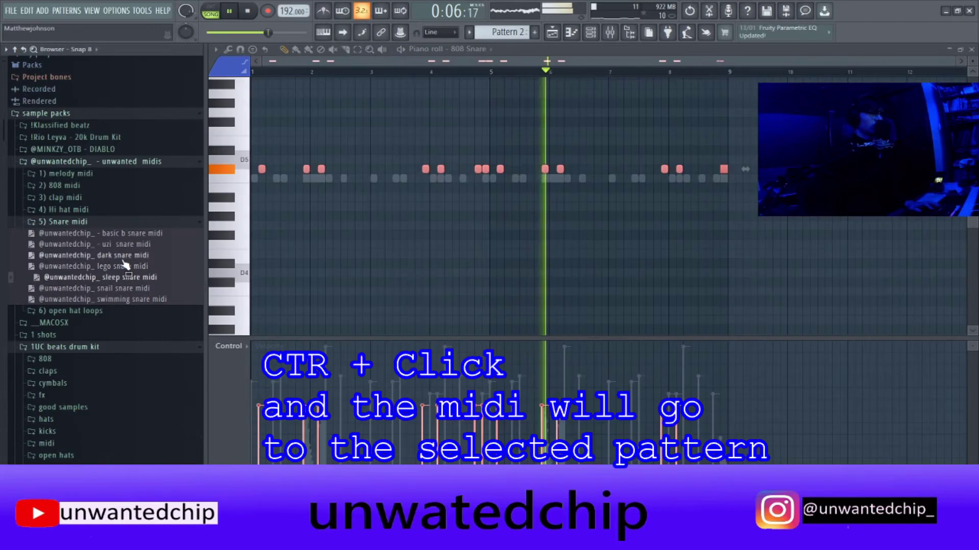
ctrl+click(127, 245)
ctrl+click(418, 260)
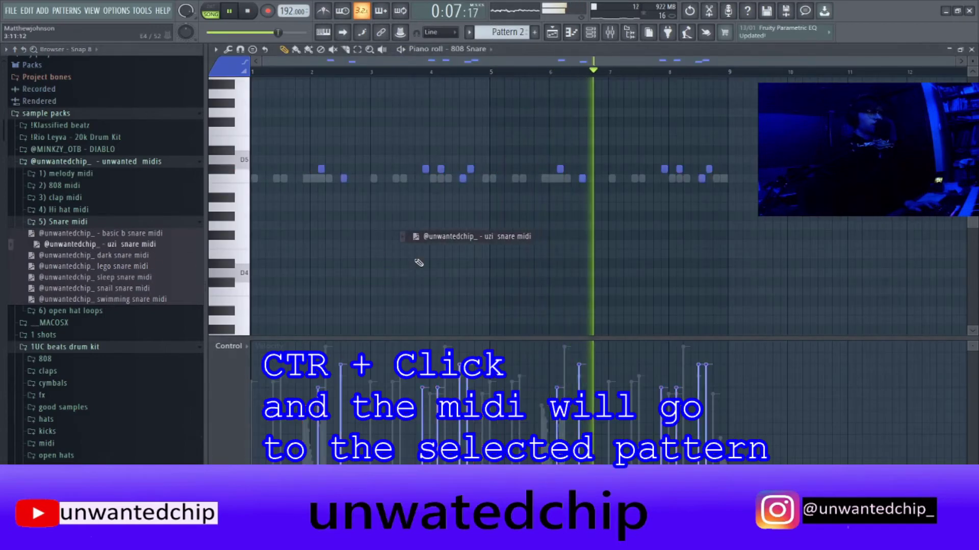
Replace the 808 Snare sample with PORTAL - SNARE - Snake and lower that channel's volume to about 36%
key(F7)
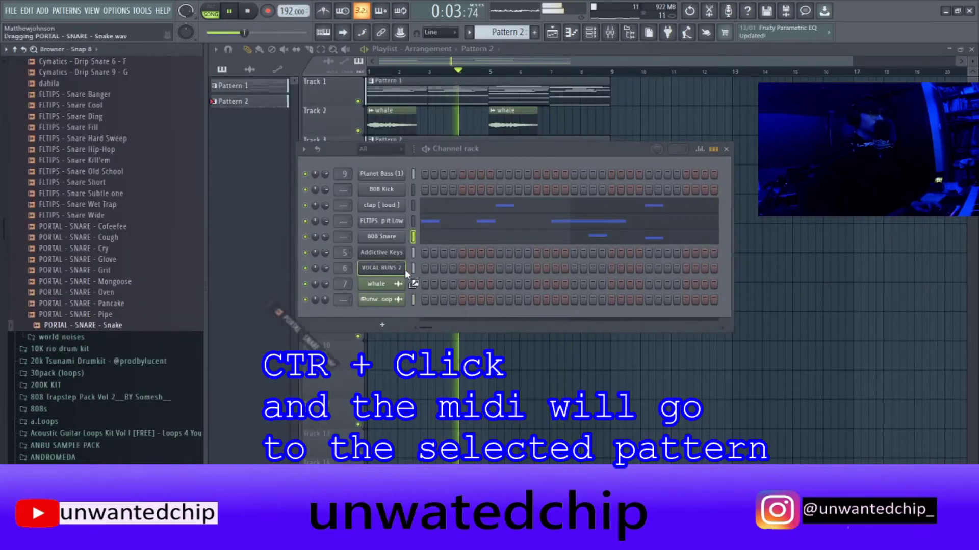
drag(82, 325, 392, 239)
key(F7)
key(F7)
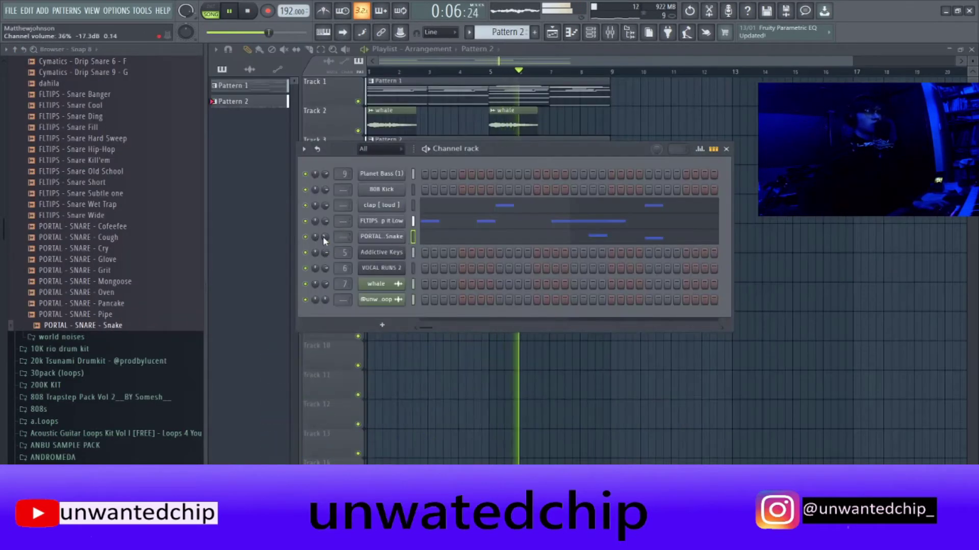
Replace the 808 Kick sample with 808 [ spinz ] and place a D5 note at the start of its piano roll
drag(63, 172, 388, 189)
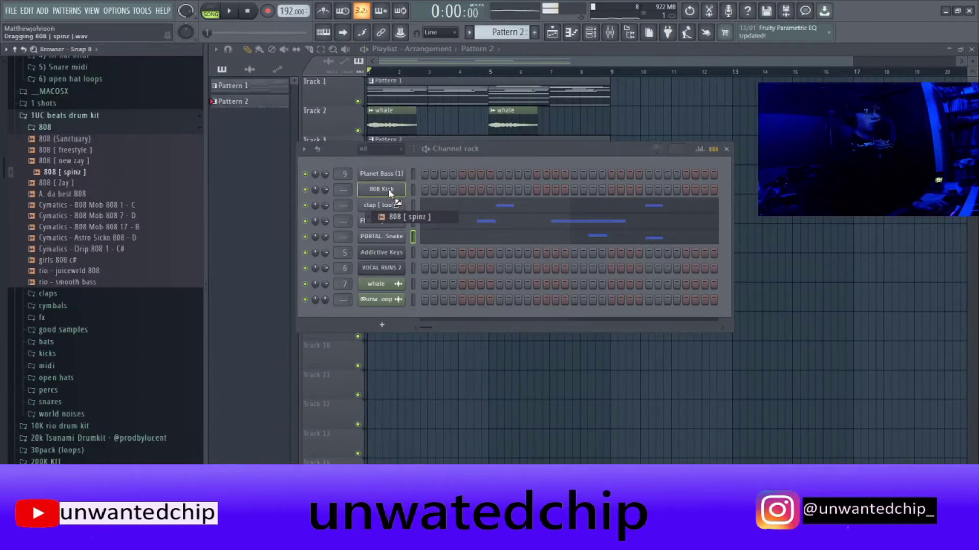
right_click(362, 186)
click(377, 193)
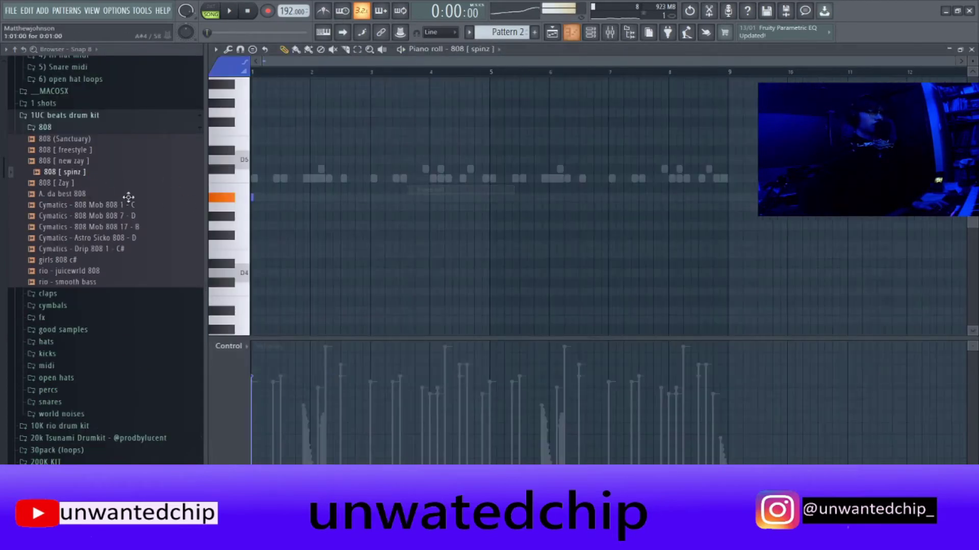
key(space)
scroll(389, 226, up, 2)
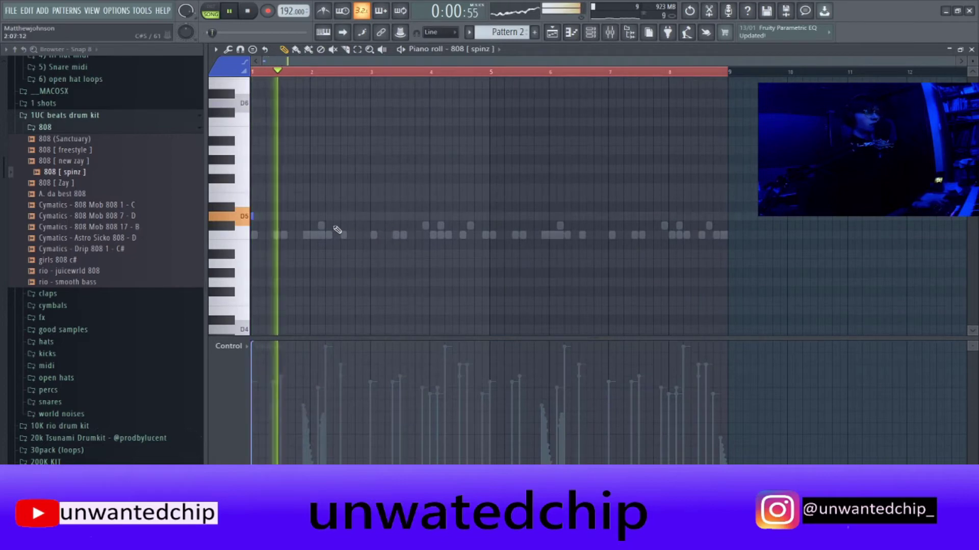
key(space)
key(F7)
Mute the Planet Bass channel and set the 808 [ spinz ] channel to cut itself
key(space)
click(305, 174)
right_click(370, 190)
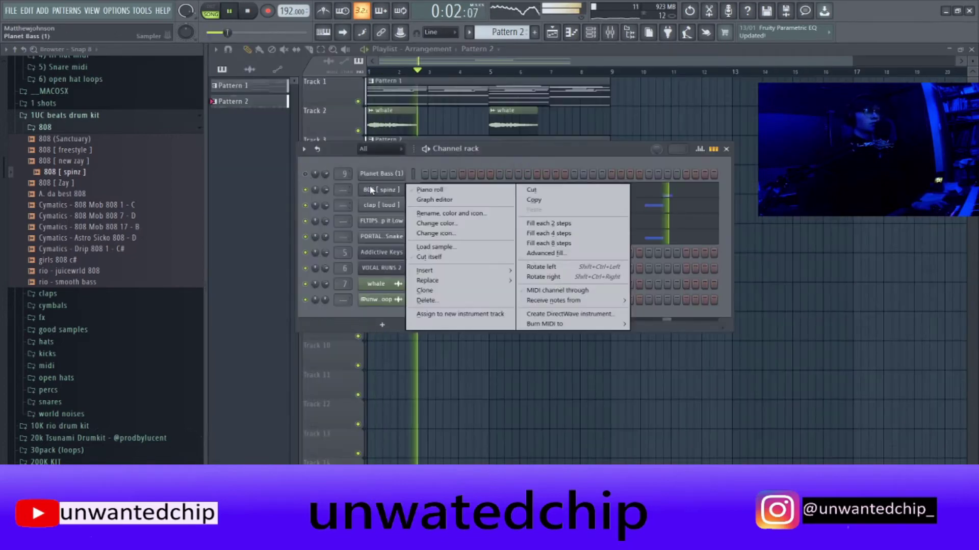
click(381, 193)
right_click(377, 189)
click(431, 257)
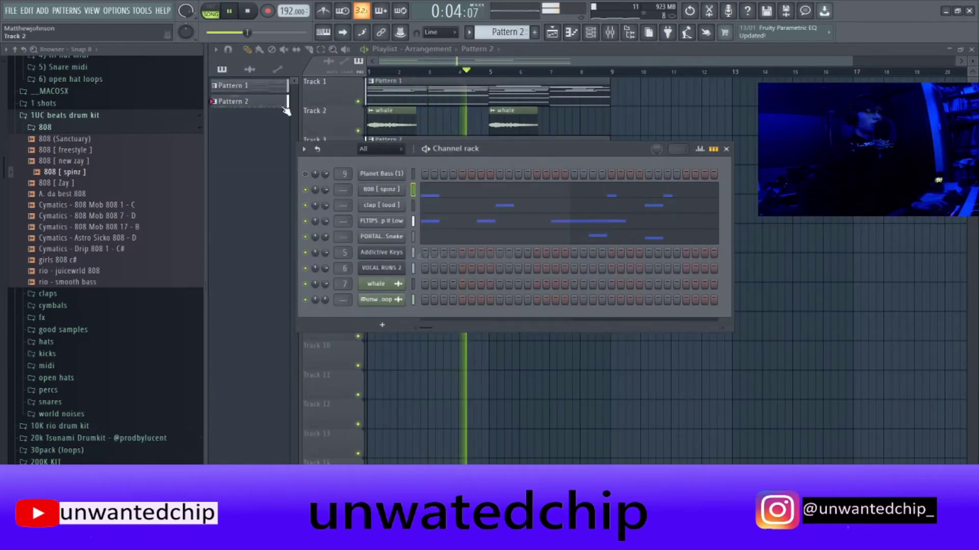
Enable the volume envelope on 808 [ spinz ], and shape its sample with a fade-out and a gain boost
click(381, 190)
click(283, 148)
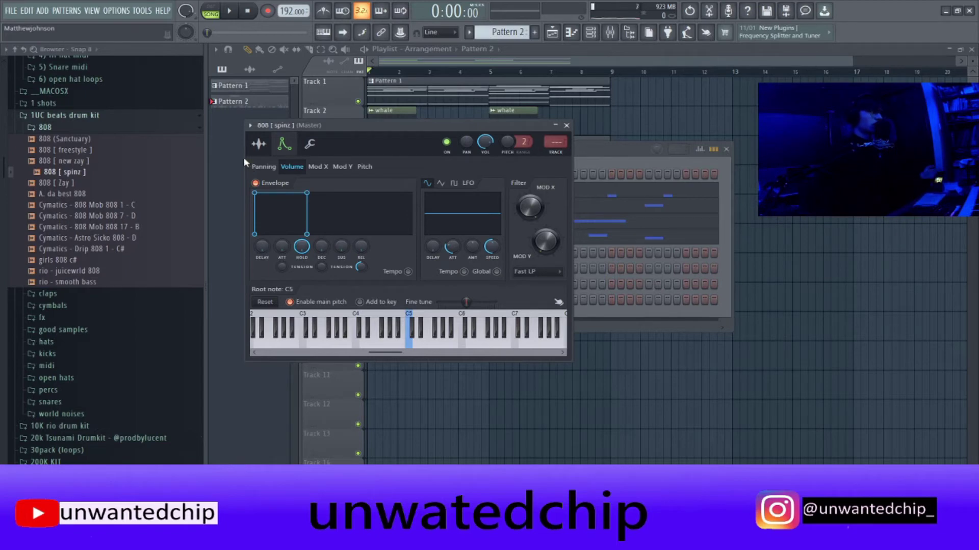
click(258, 144)
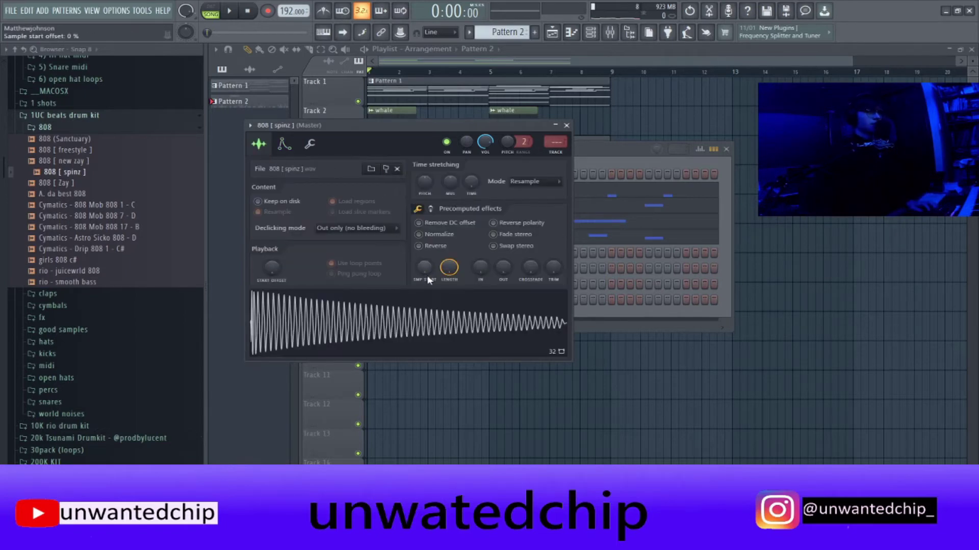
drag(503, 267, 502, 258)
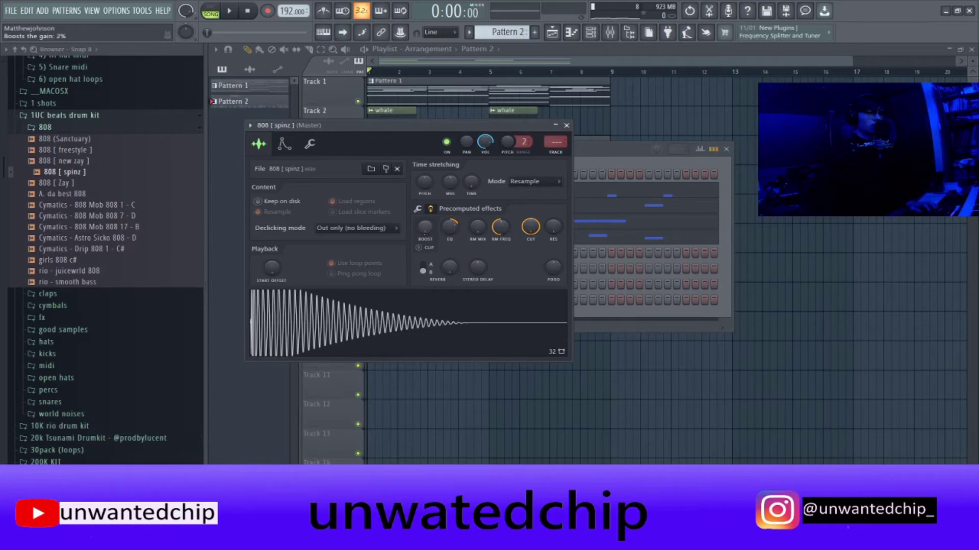
click(566, 126)
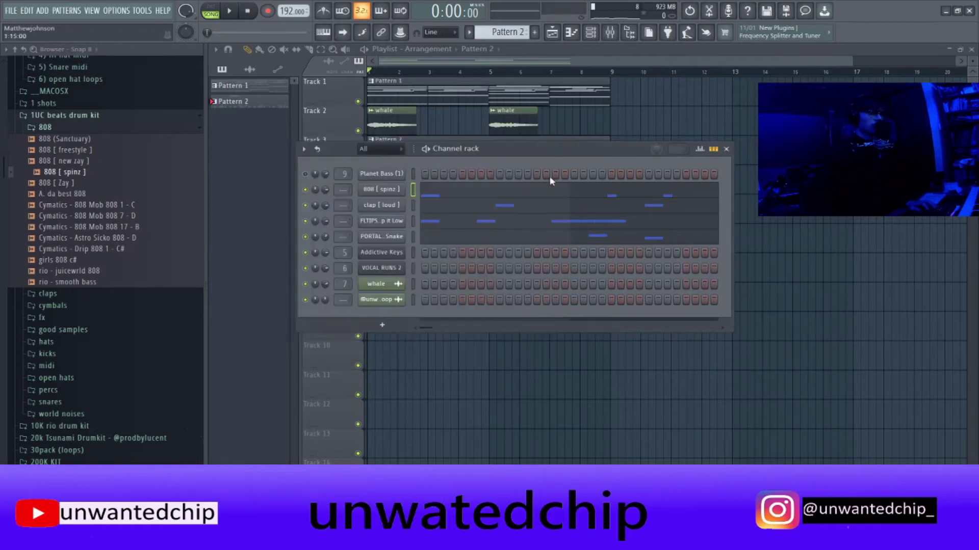
Inspect the Fruity Limiter on the Master mixer track
key(F9)
click(877, 353)
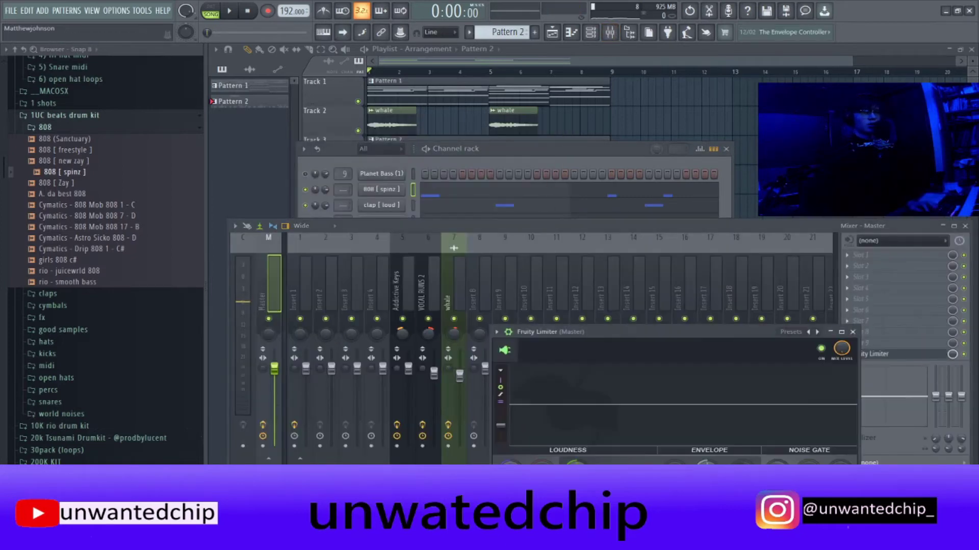
click(852, 332)
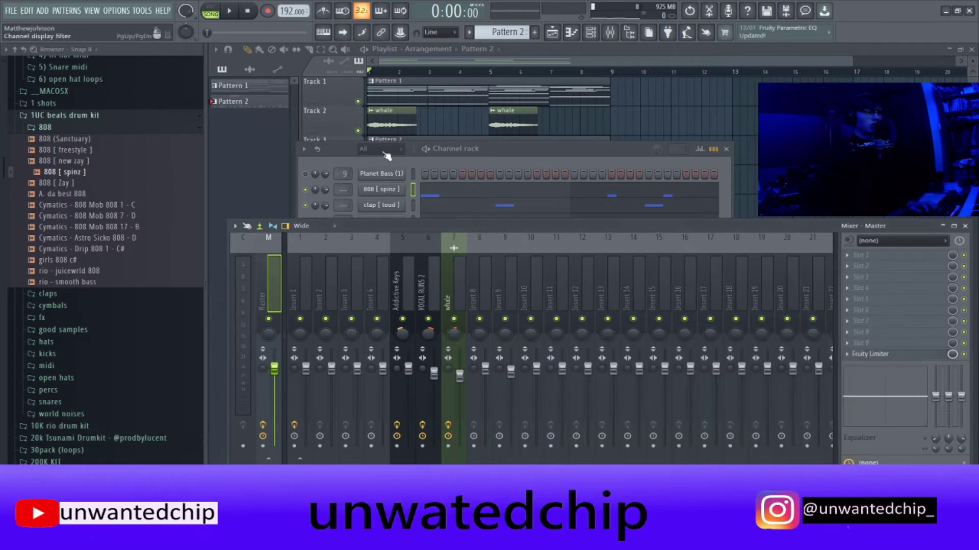
Write the 808 [ spinz ] line with D5 notes in bars 1 and 2, G5 in bar 3 and A#5 from bar 4
drag(354, 148, 326, 95)
key(space)
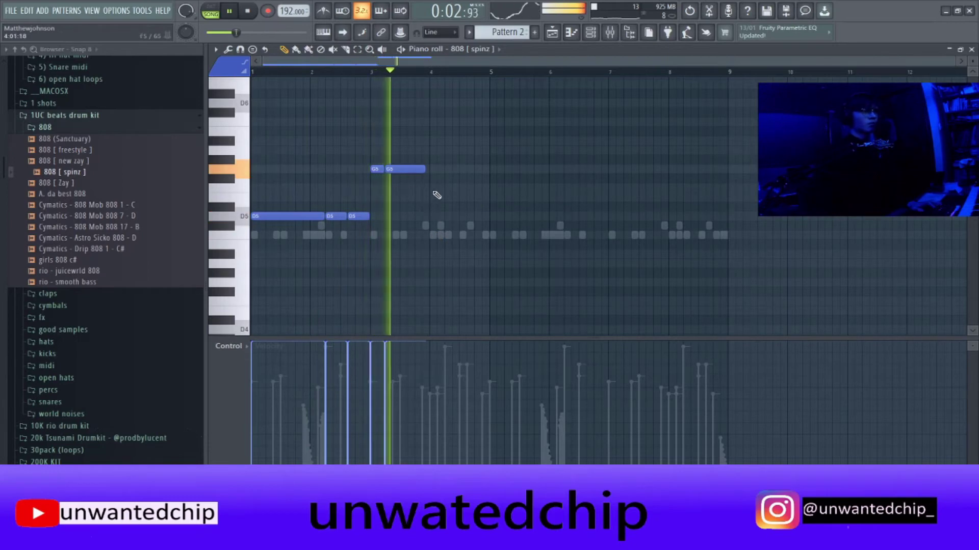
click(450, 141)
click(473, 140)
click(496, 141)
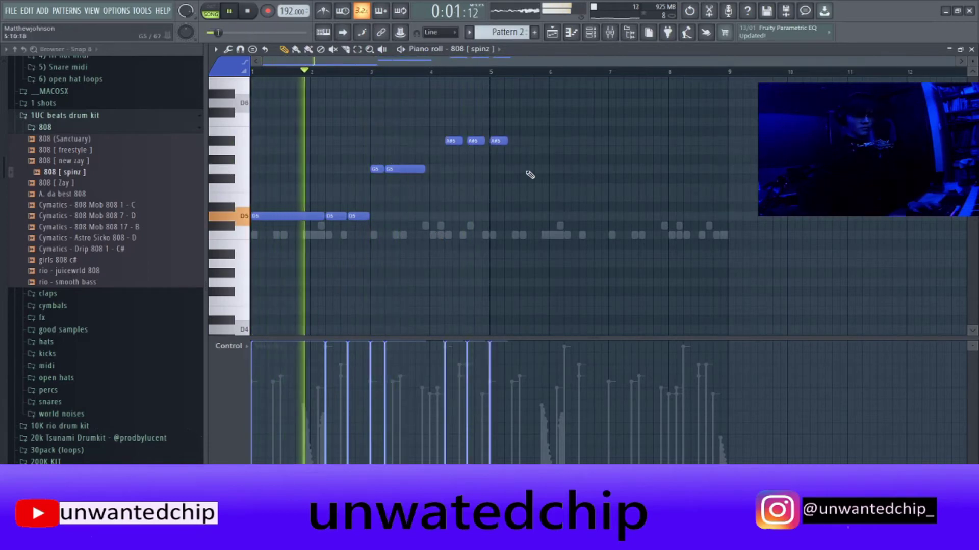
Delete the extra A#5 note at bar 5 and duplicate the four-bar 808 line into bars 5 to 8
right_click(497, 141)
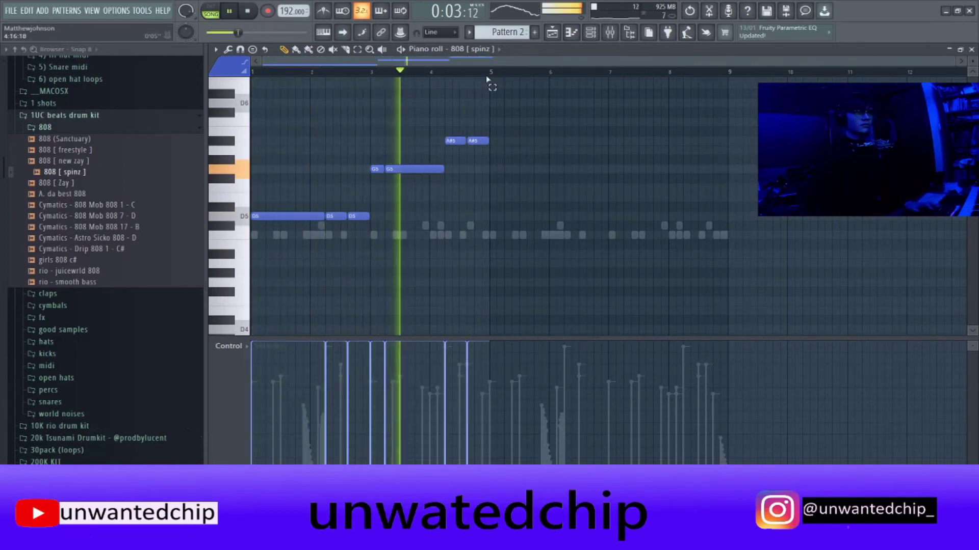
key(ctrl+a)
key(ctrl+b)
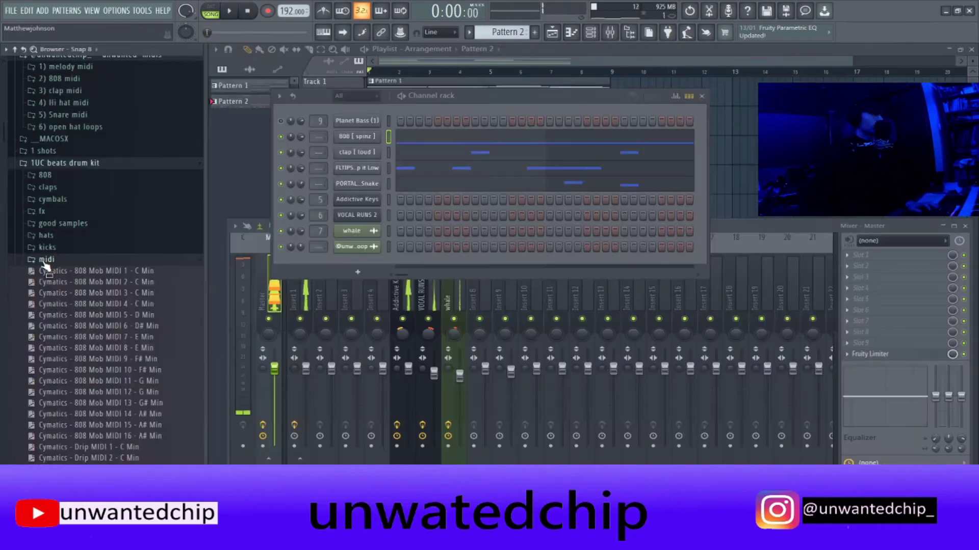
Add the sunflower kick as a new channel below 808 [ spinz ] and boost its gain to 12%
click(46, 260)
click(47, 247)
scroll(49, 305, down, 2)
drag(59, 413, 208, 430)
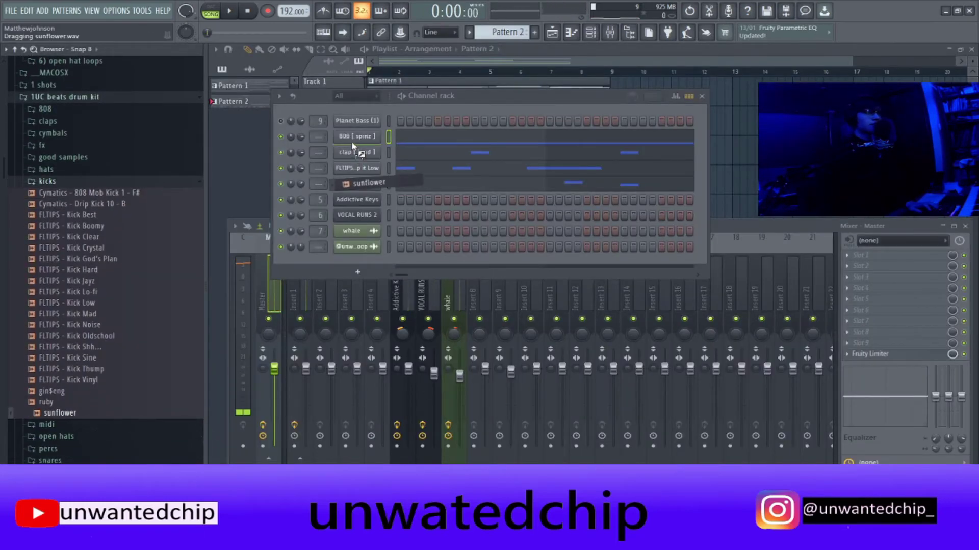
drag(394, 151, 390, 144)
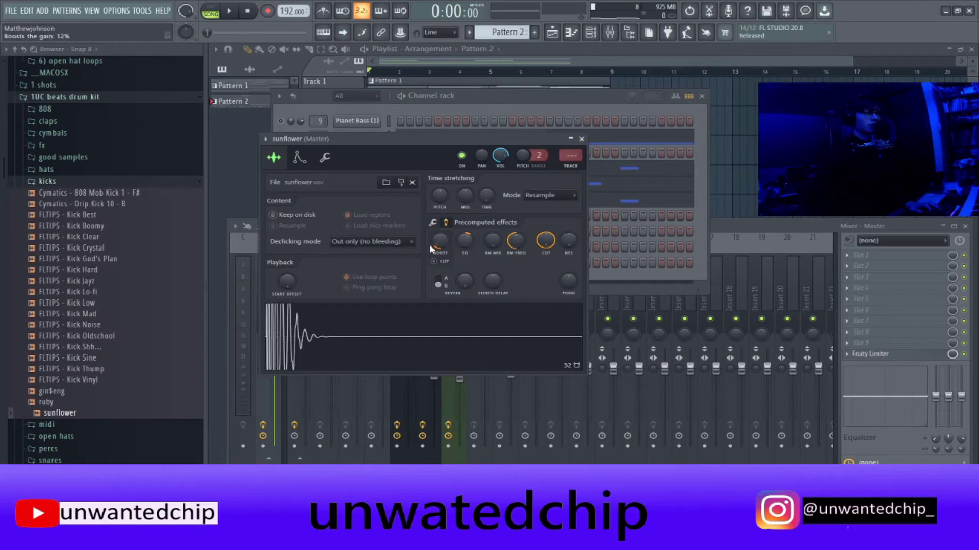
Open the sunflower kick's piano roll, start its line with a C5 note at bar 1 and play it back
click(582, 139)
right_click(338, 151)
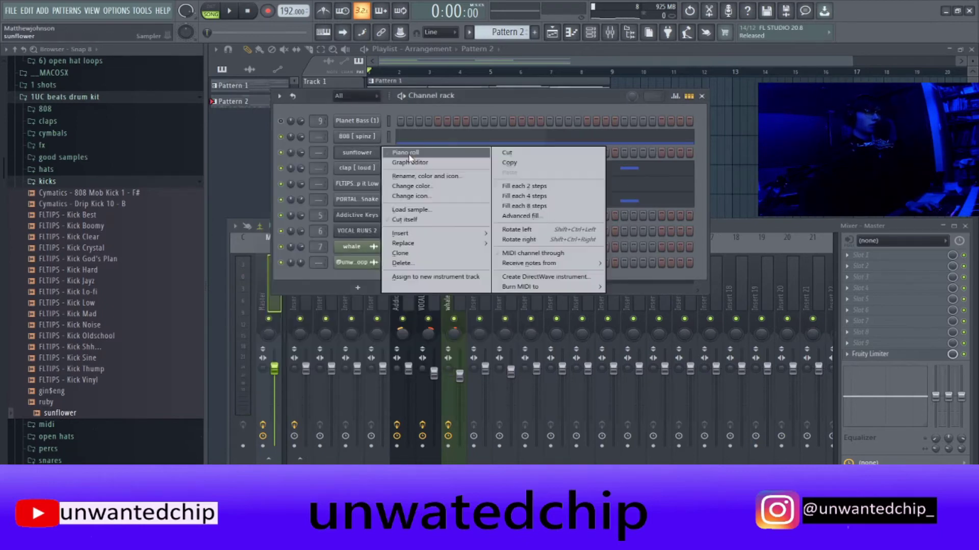
click(357, 156)
key(space)
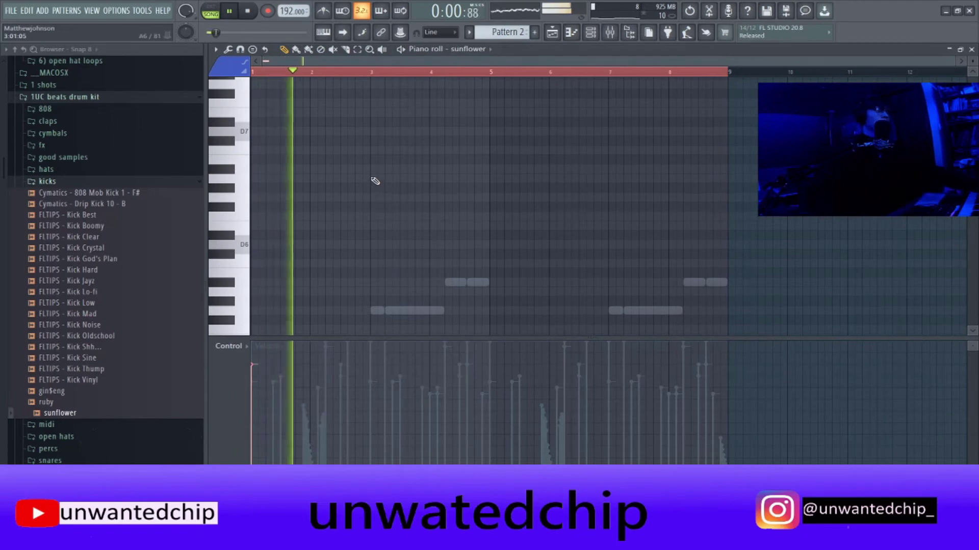
key(space)
key(space)
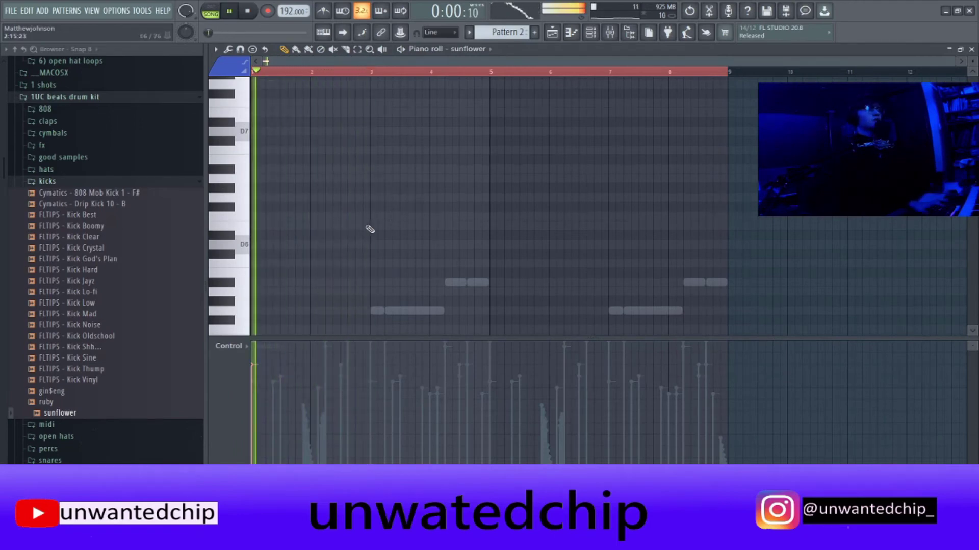
key(space)
key(space)
scroll(341, 257, down, 5)
Add C5 sunflower kick notes in bars 2, 3 and 4, following the ghost notes of the 808 line
right_click(340, 244)
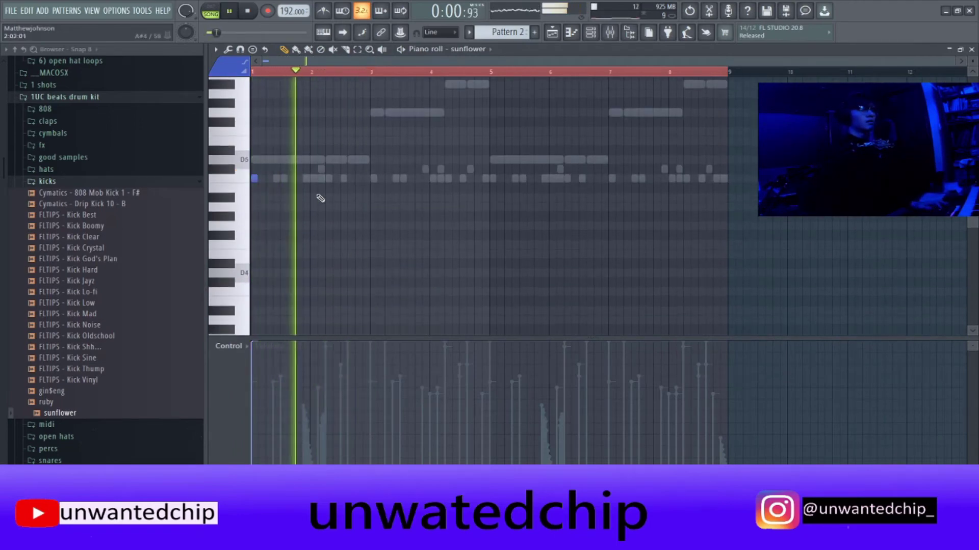
click(329, 179)
click(358, 179)
key(space)
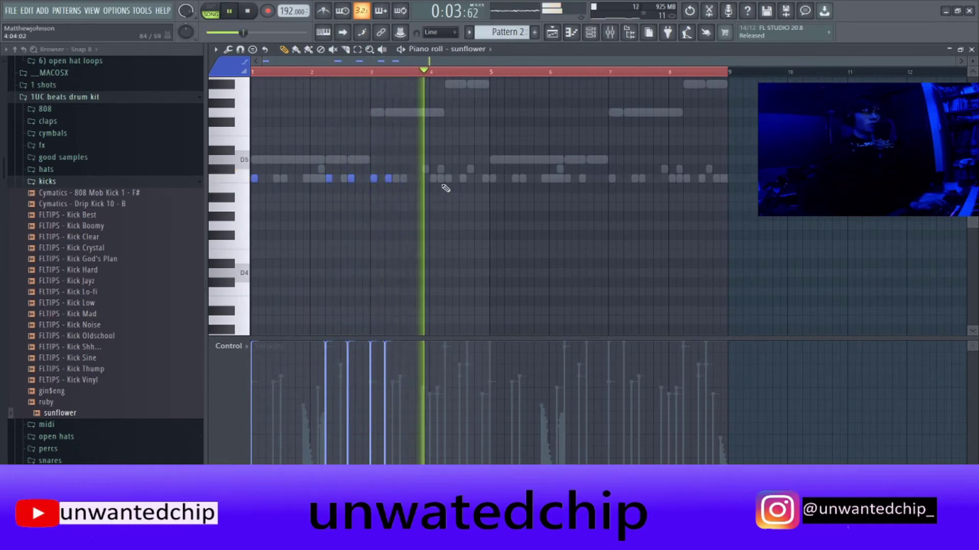
click(455, 179)
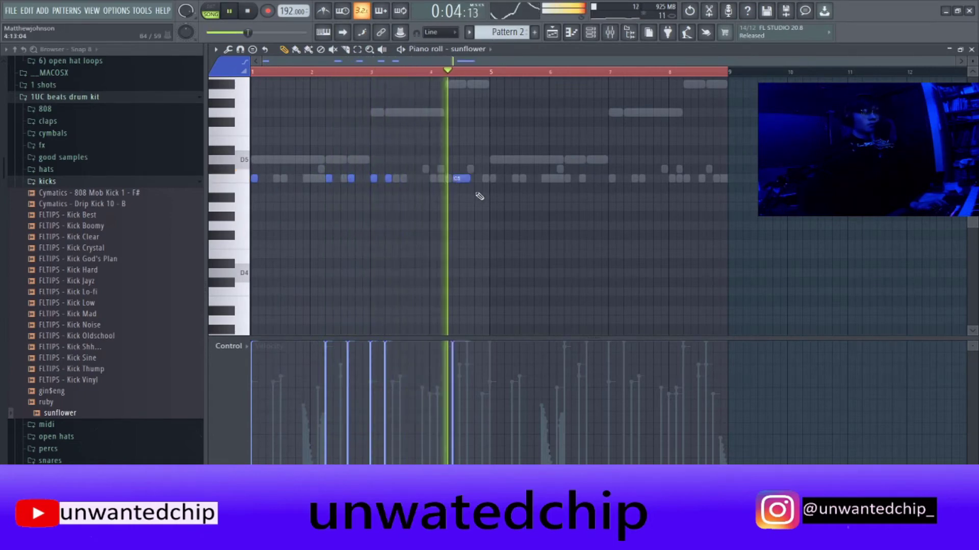
key(space)
key(space)
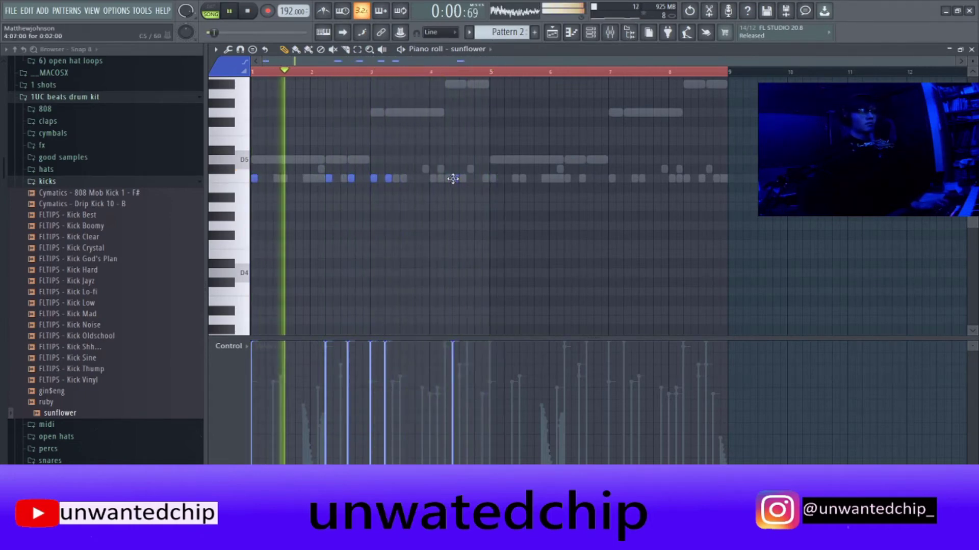
drag(454, 179, 461, 178)
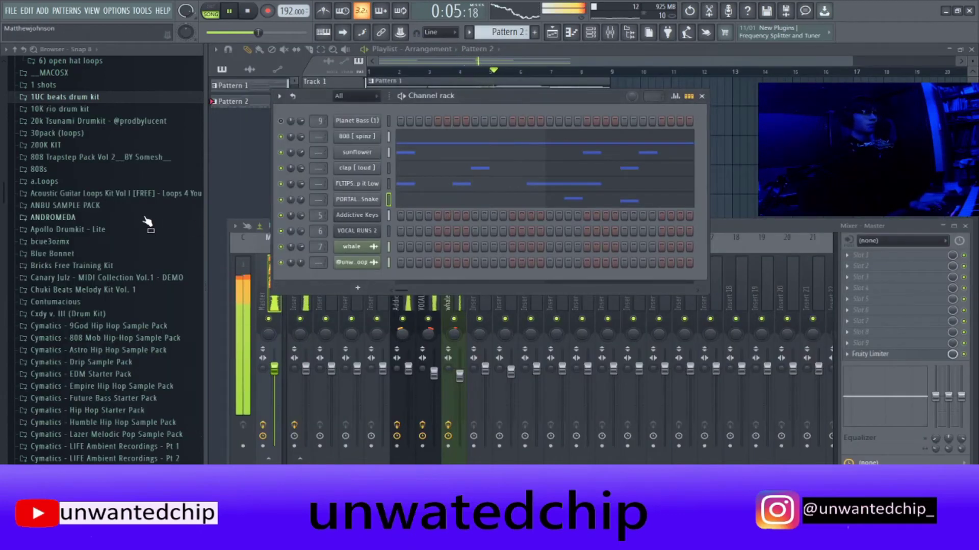
Route the five drum channels to mixer inserts 10 to 14, merging the 808 and sunflower stereo and separating the clap, hi-hat and snare
scroll(79, 148, up, 2)
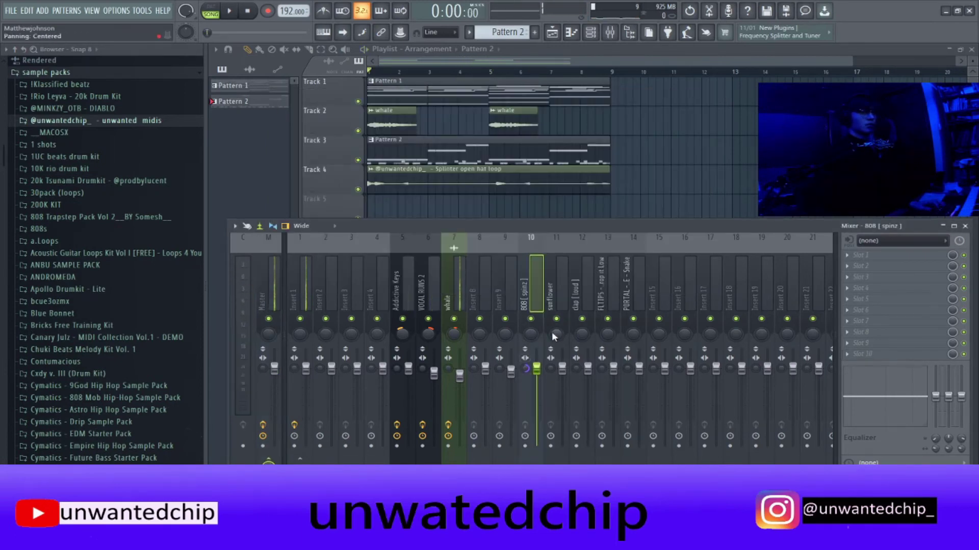
drag(552, 369, 579, 285)
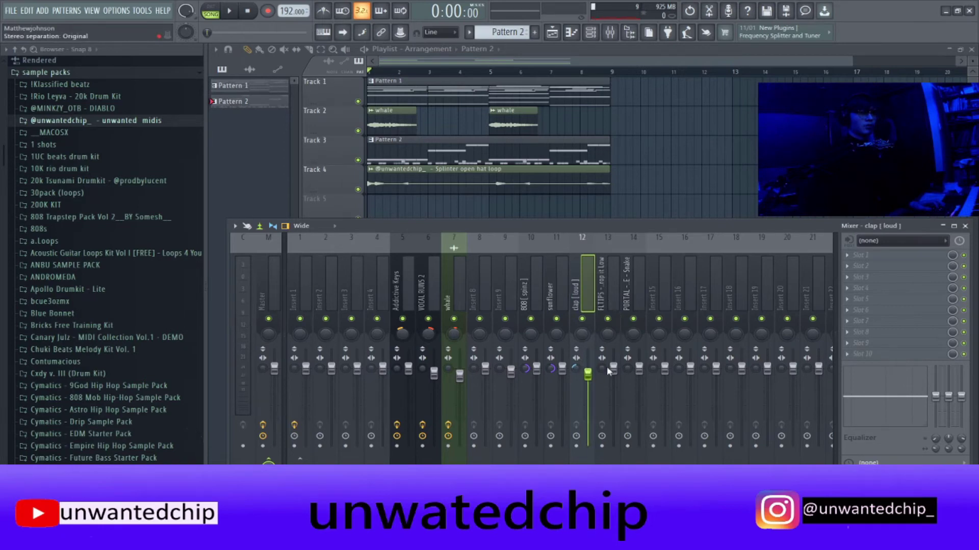
drag(602, 369, 603, 384)
click(634, 294)
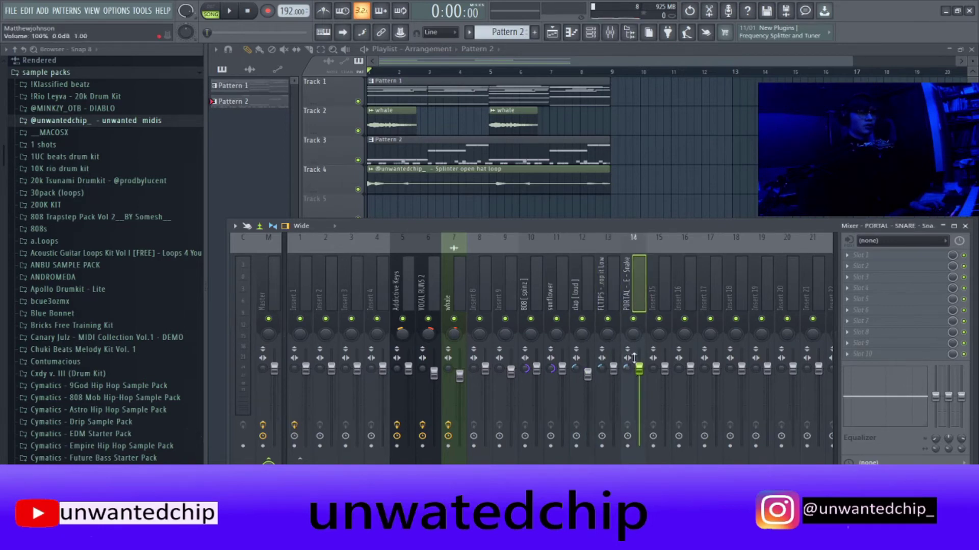
Route the Splinter open hat loop to mixer insert 15, set its stereo separation to 53% separated and lower its volume
double_click(403, 174)
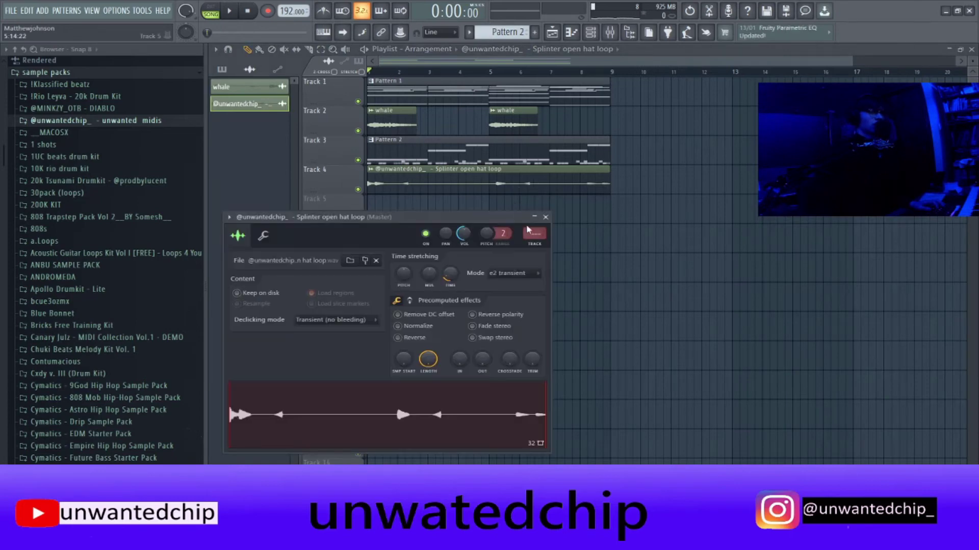
key(F9)
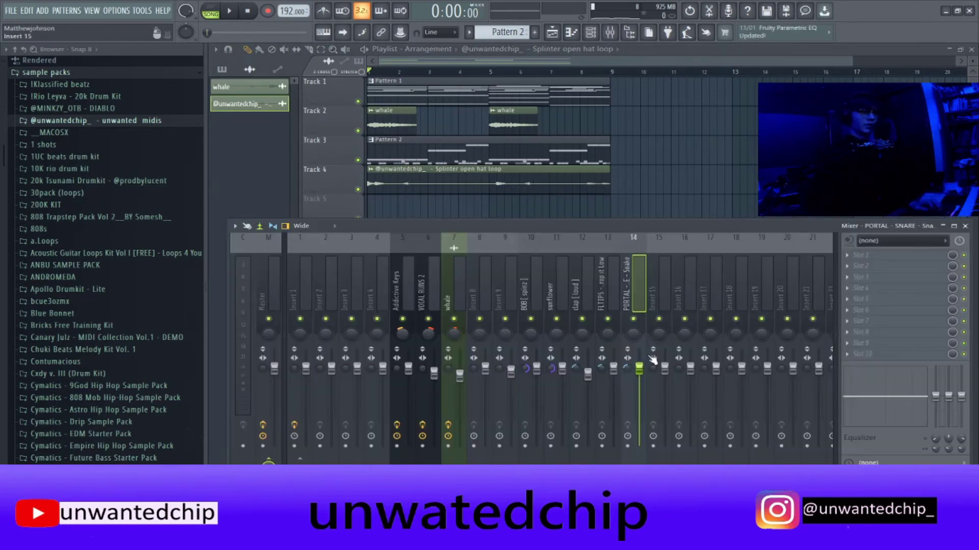
drag(652, 359, 652, 361)
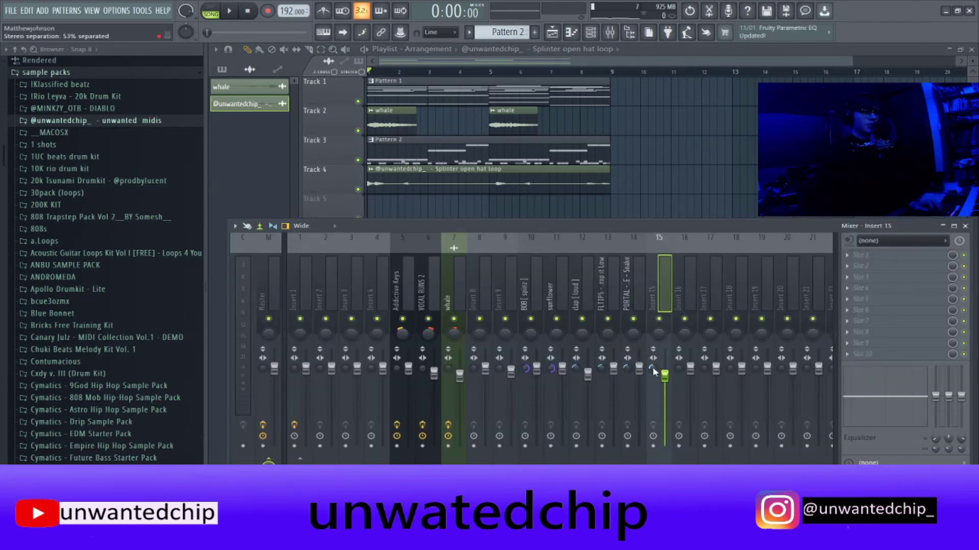
Set the clap insert's volume to 92% and turn down the hi-hat and snare inserts, the hi-hat most
click(586, 378)
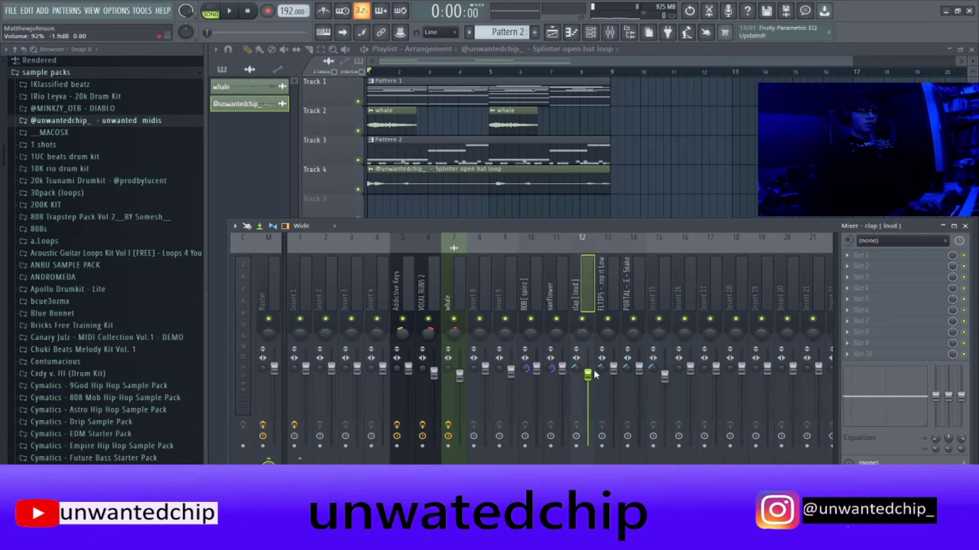
click(613, 373)
drag(641, 380, 614, 385)
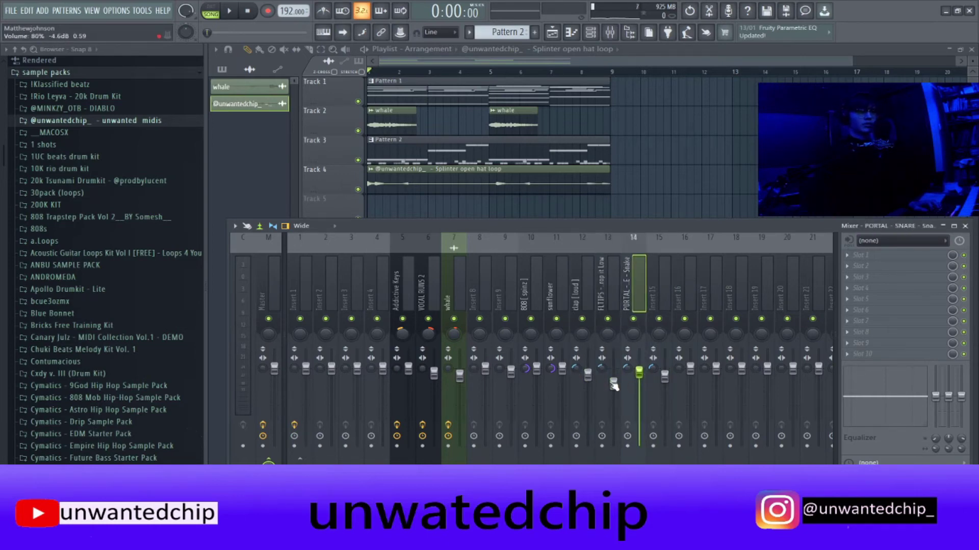
drag(294, 368, 294, 377)
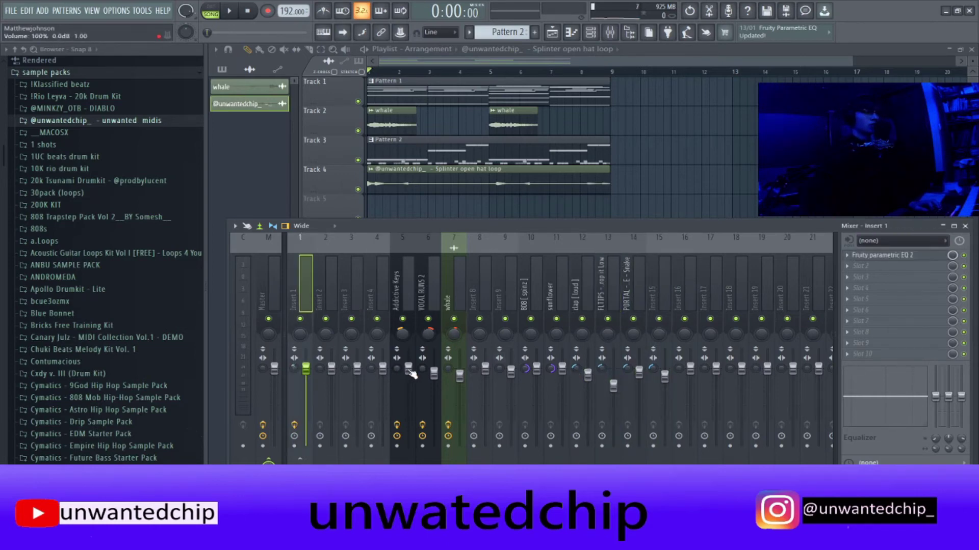
drag(422, 368, 422, 375)
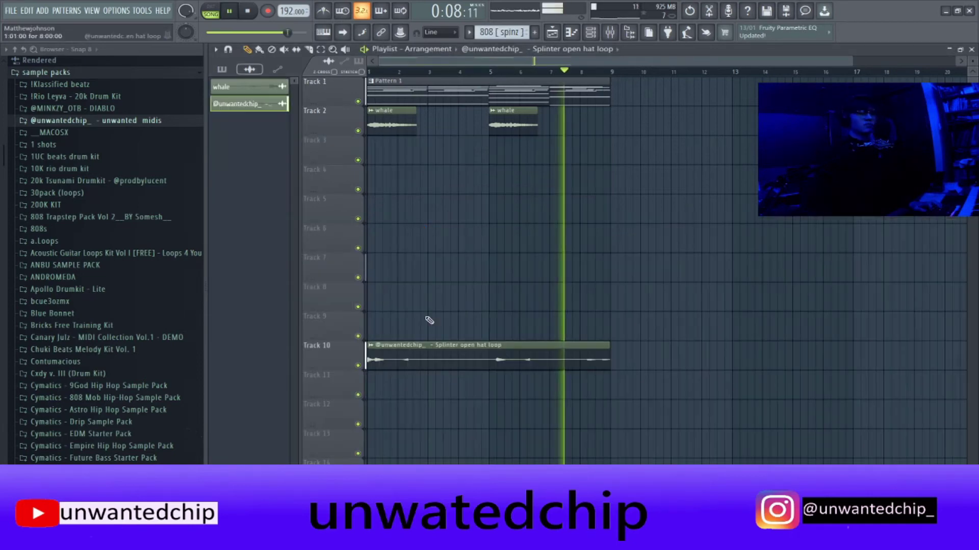
Split Pattern 2 by channel and place the 808, sunflower, clap, hi-hat and snare patterns on playlist tracks 4 to 8
shift+click(261, 165)
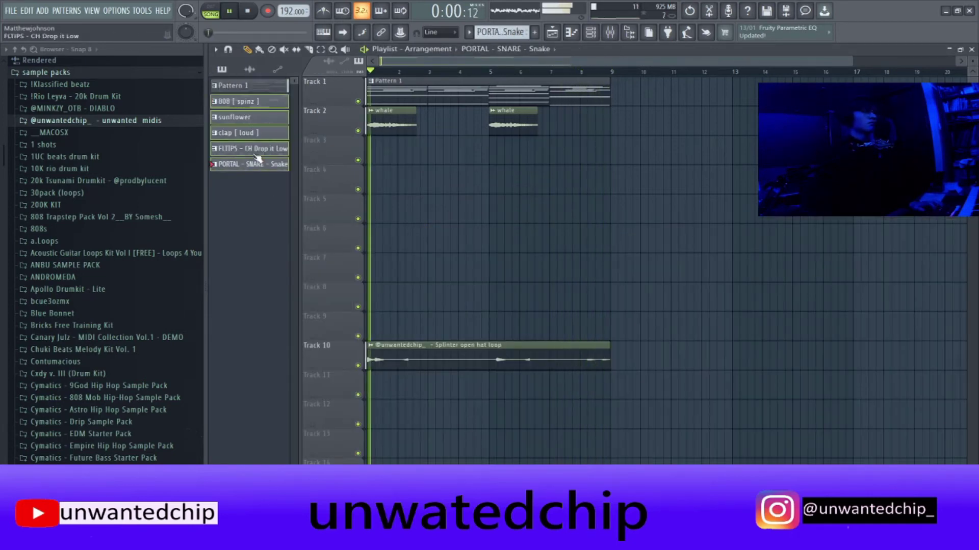
drag(256, 161, 400, 178)
drag(400, 178, 251, 184)
key(space)
key(space)
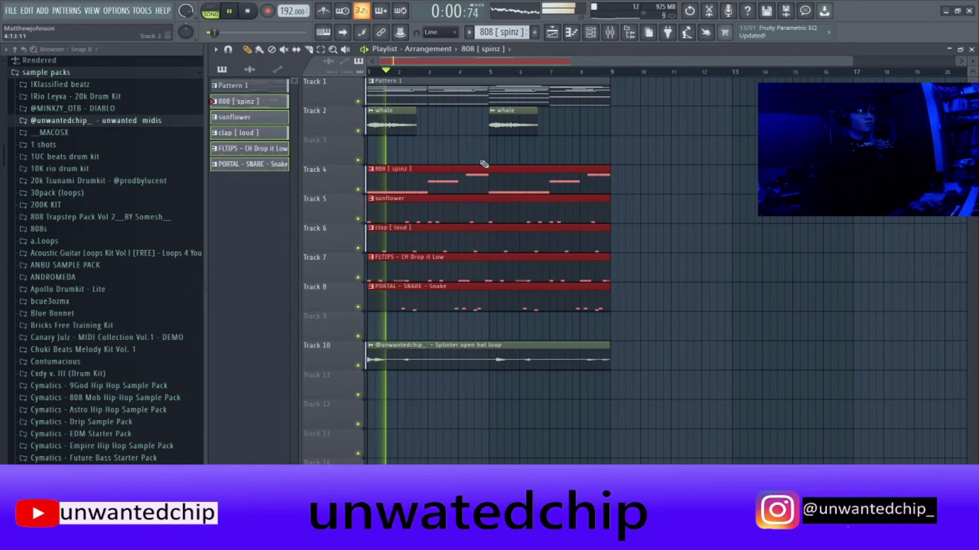
Split Pattern 1 by channel onto separate playlist tracks and repeat the eight-bar loop through bar 40
drag(492, 161, 389, 150)
click(228, 71)
right_click(237, 78)
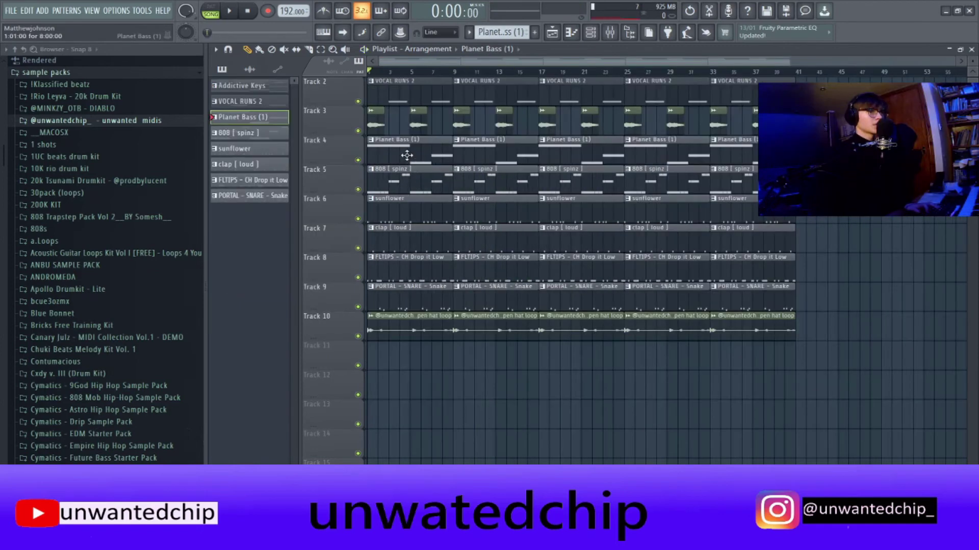
Clear the Planet Bass clip from bars 1 to 8 and the drum and open hat clips from bars 1 to 16
drag(407, 154, 424, 298)
scroll(409, 257, up, 1)
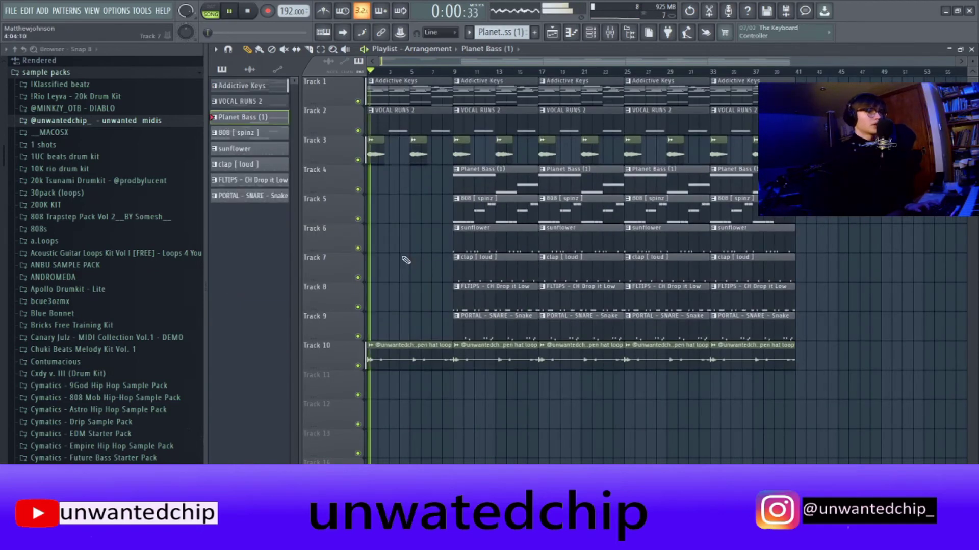
right_click(407, 352)
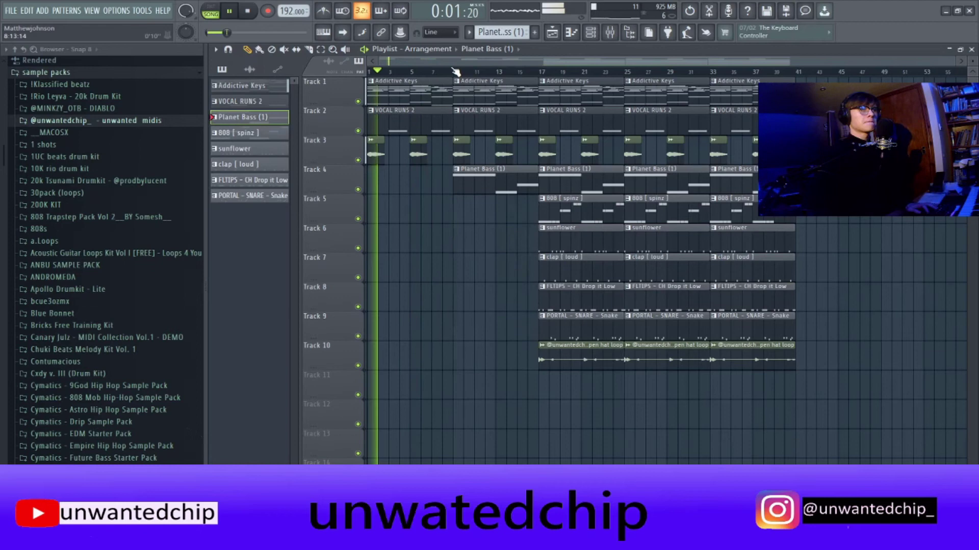
click(456, 71)
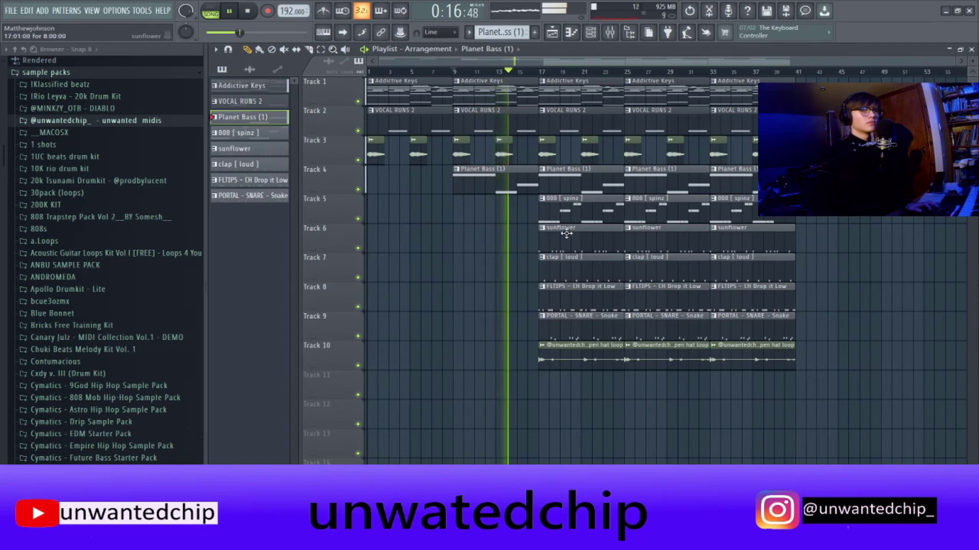
Delete the drum clips in bars 17 to 24, VOCAL RUNS 2 in bars 17 to 32 and the whale clips in bars 25 to 32
right_click(575, 126)
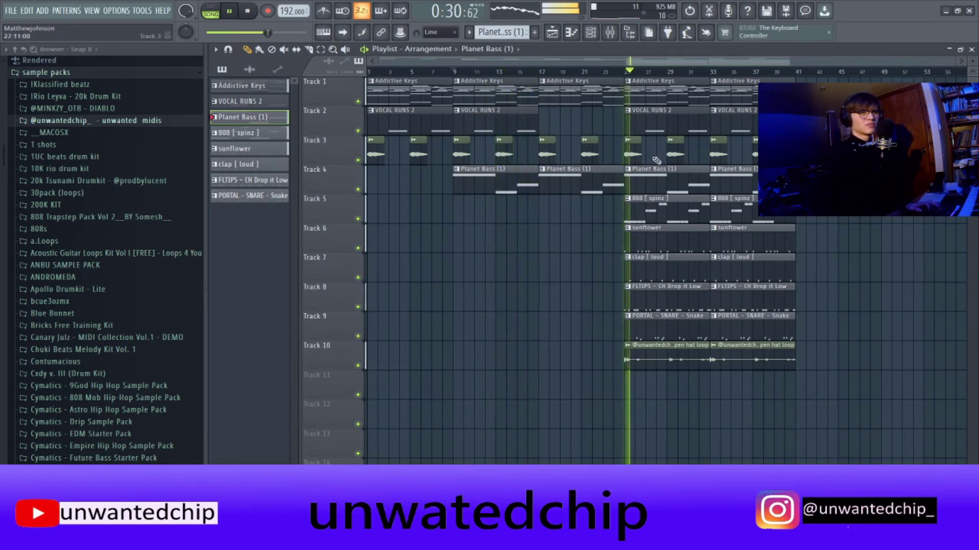
right_click(654, 127)
right_click(635, 149)
right_click(675, 152)
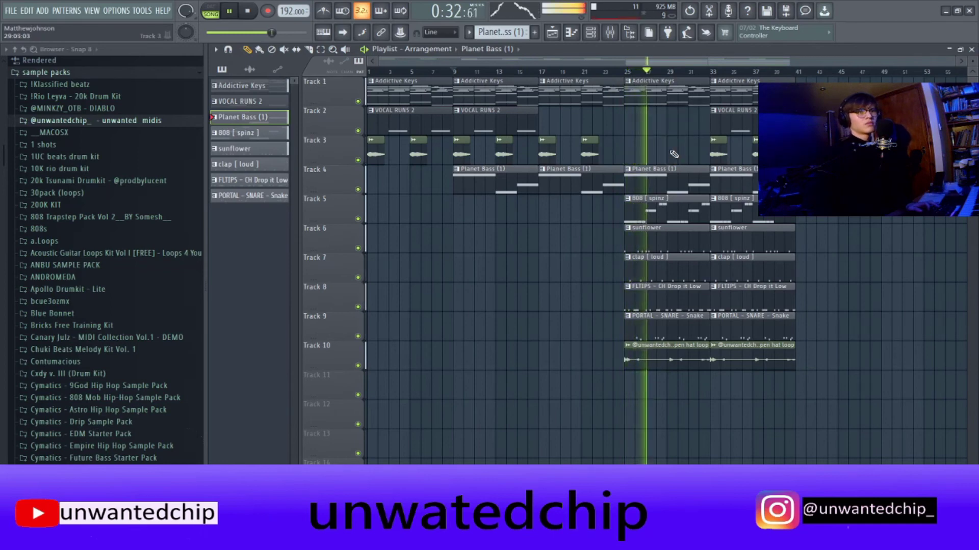
Duplicate the bars 33 to 40 section into bars 41 to 48 and delete the remaining VOCAL RUNS 2, whale and Planet Bass clips between bars 25 and 40
drag(763, 179, 785, 422)
key(ctrl+b)
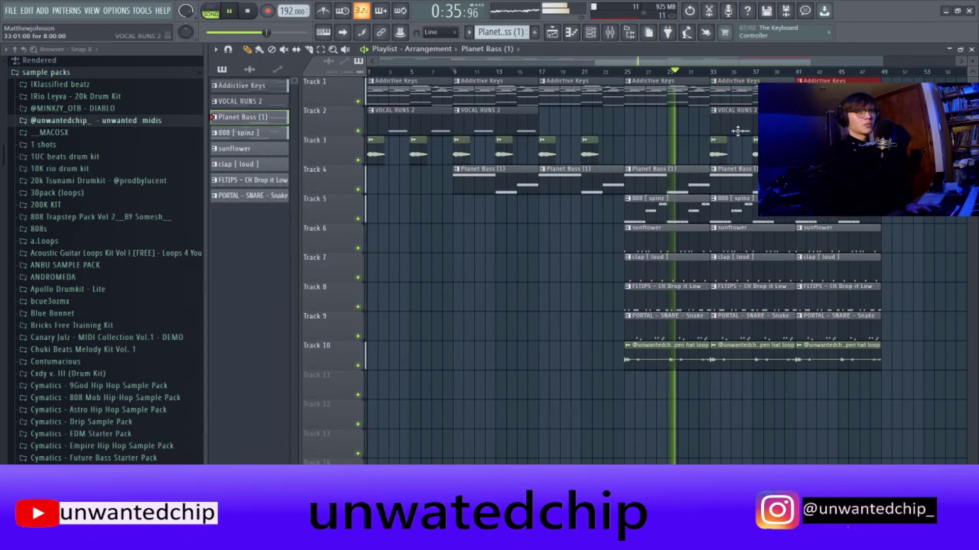
drag(720, 122, 769, 153)
key(Delete)
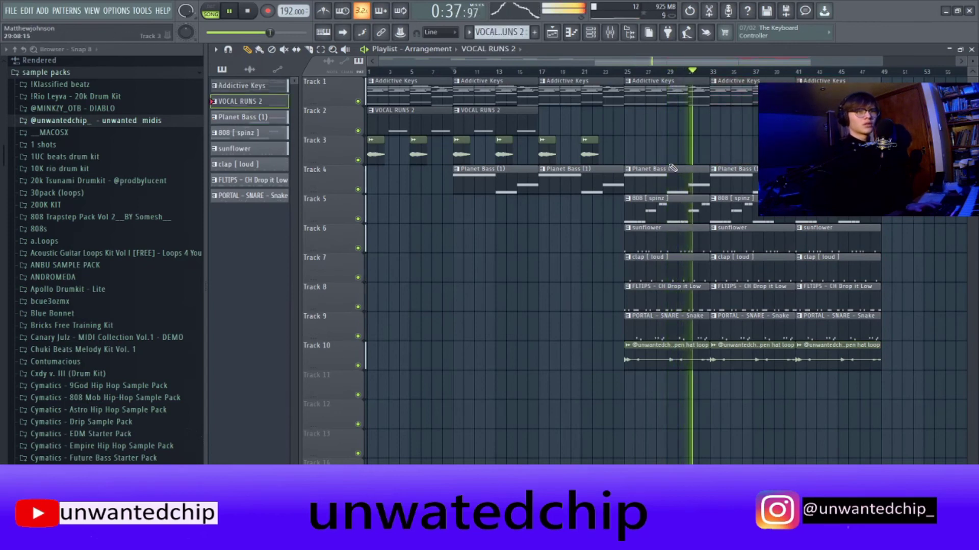
right_click(673, 169)
right_click(734, 173)
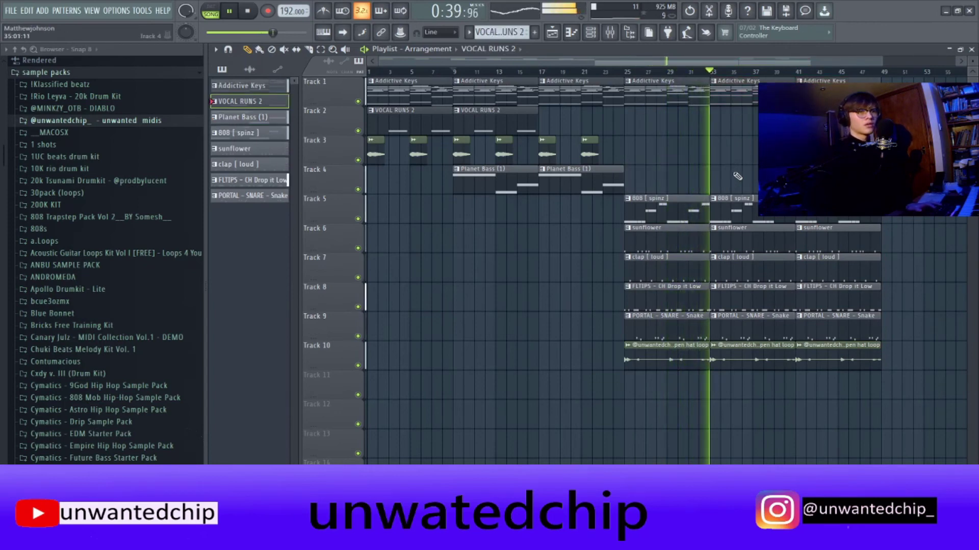
Slice the sunflower clip at bar 25 and keep only its first piece in bars 25 to 32
scroll(633, 250, up, 3)
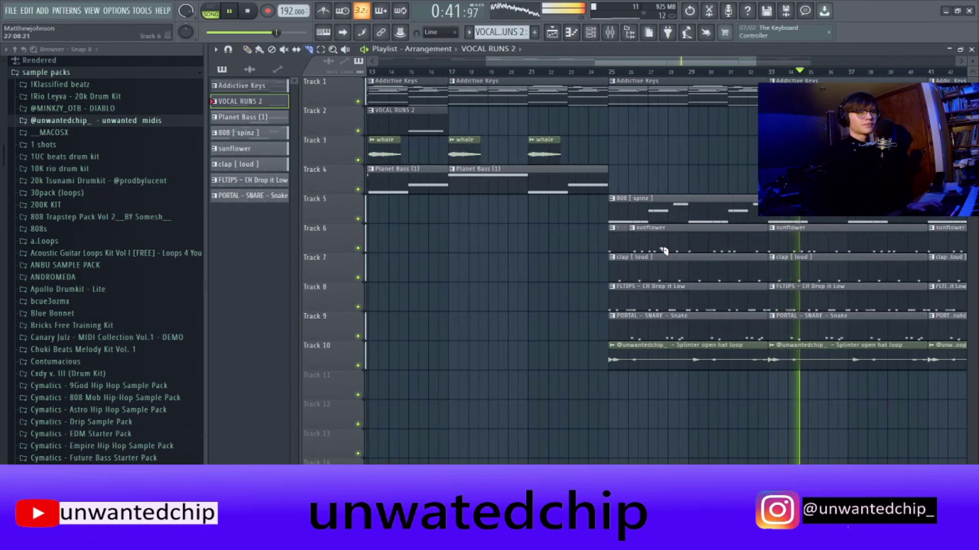
scroll(702, 156, down, 3)
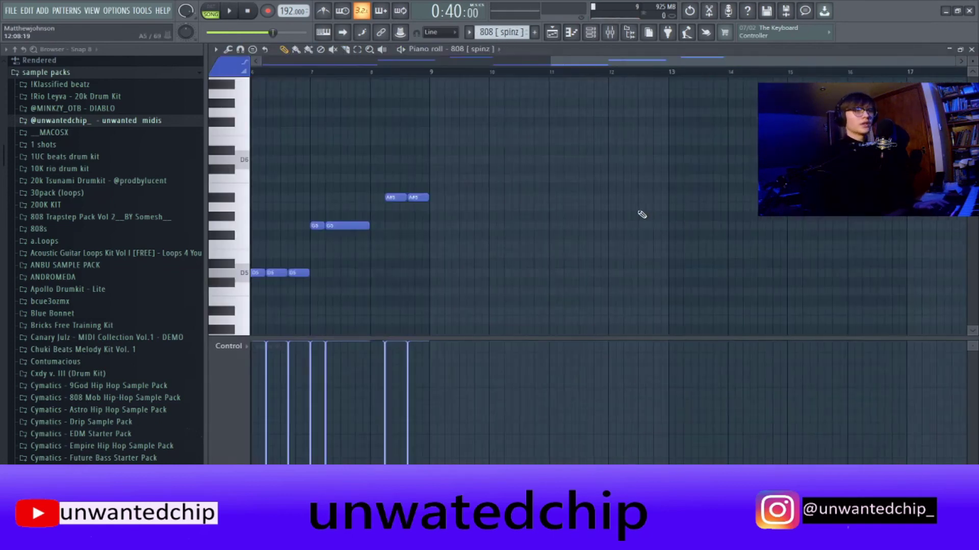
Rearrange the 808 [ spinz ] notes to D5 in bars 1 to 4, G5 in bars 5 and 6, and A#5 in bars 7 and 8
key(ctrl+b)
scroll(467, 231, left, 1)
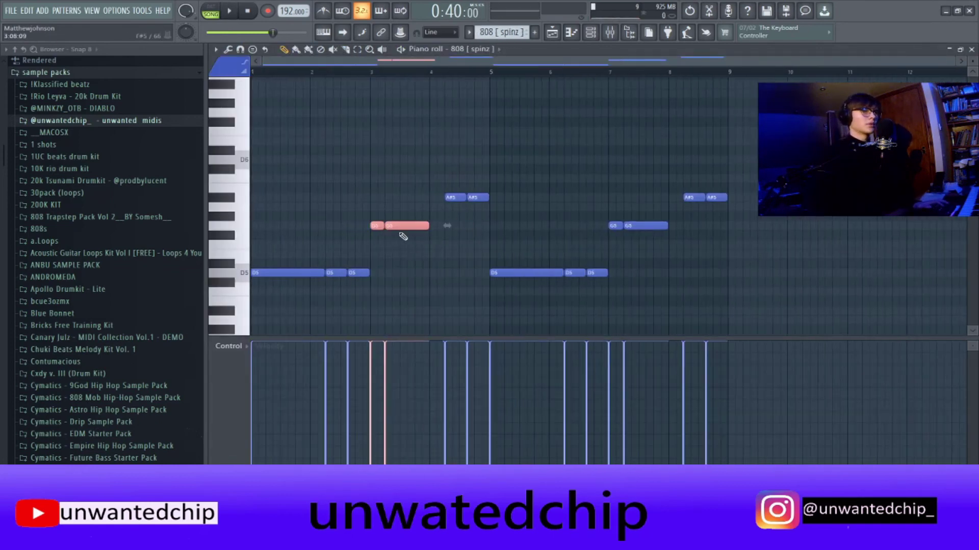
drag(375, 225, 375, 274)
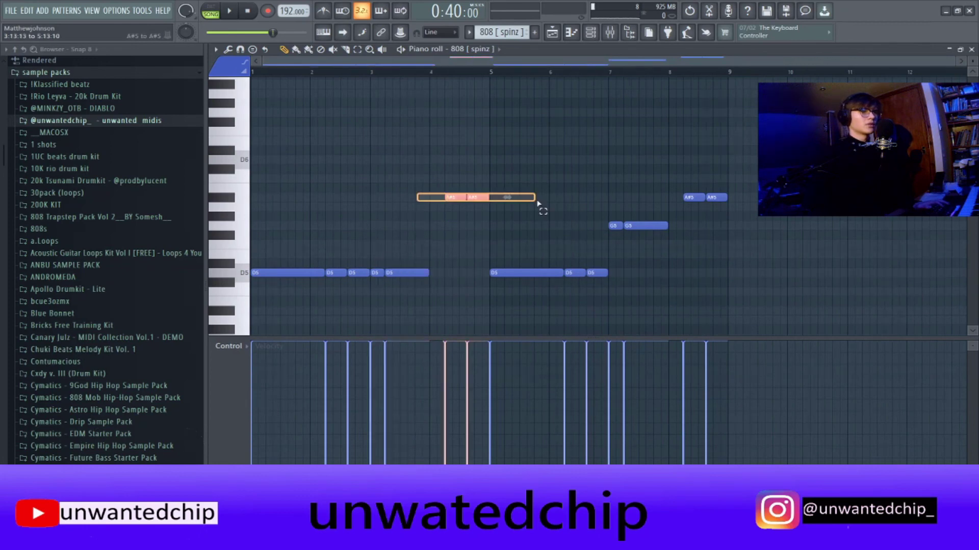
drag(446, 197, 442, 271)
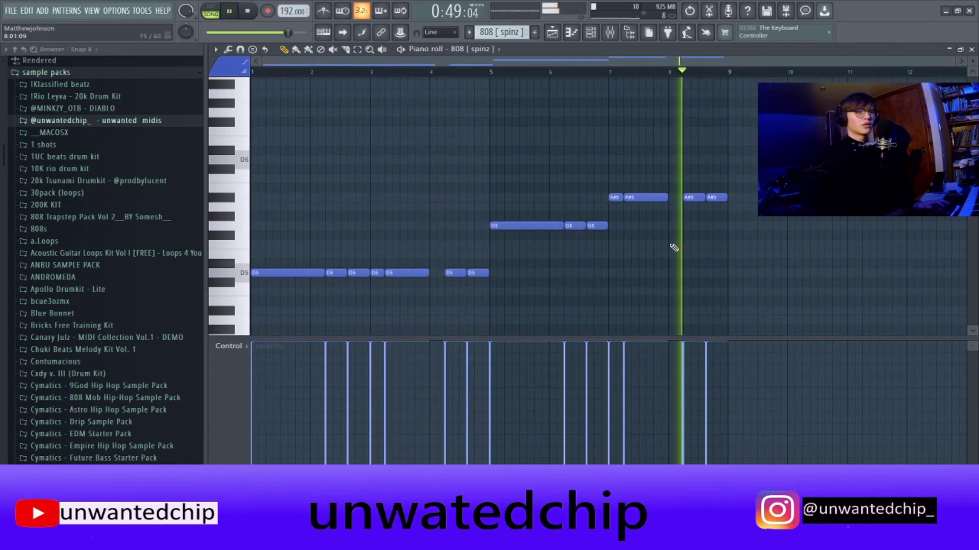
key(F5)
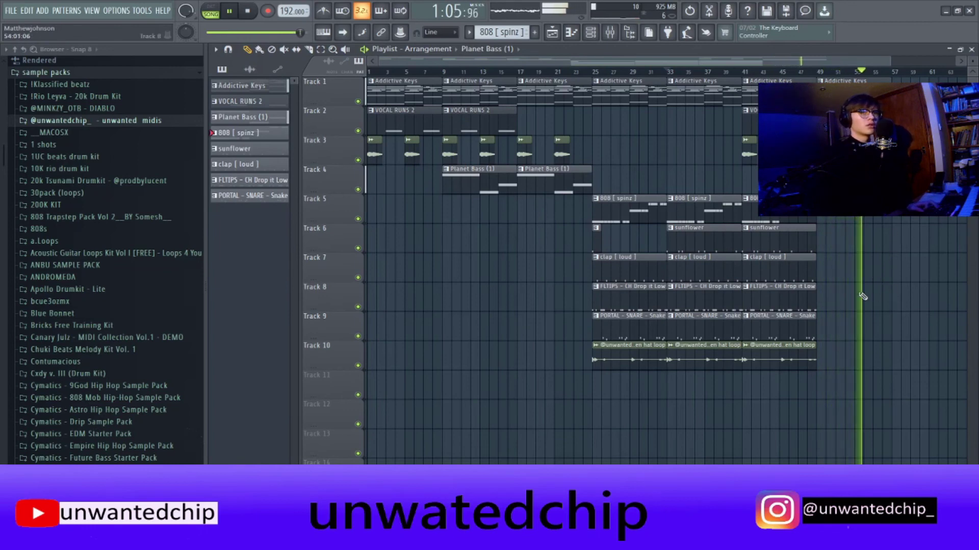
Duplicate the bars 17 to 48 section into bars 57 to 88, with clap clips filling bars 49 to 64 and the FLTIPS clip in bars 57 to 64
key(F9)
key(F9)
key(space)
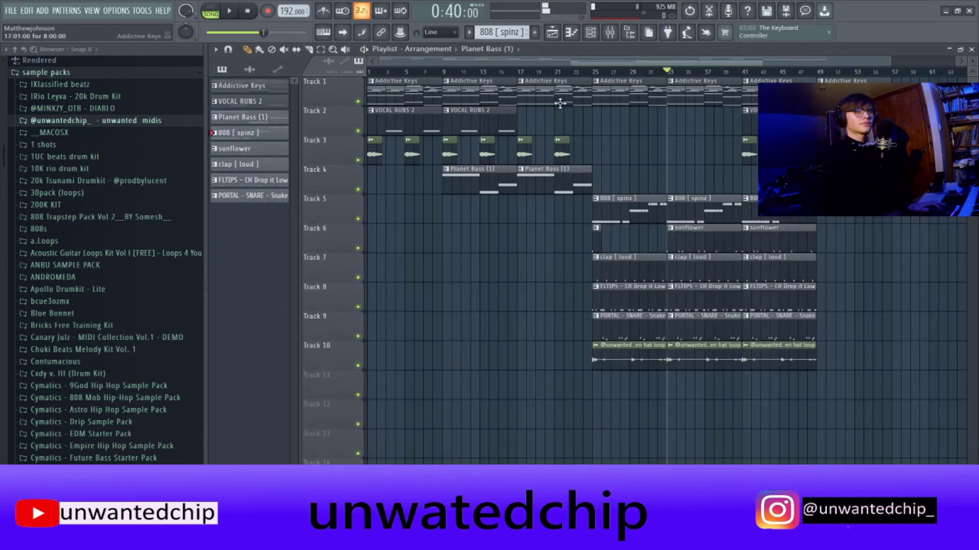
drag(544, 77, 891, 448)
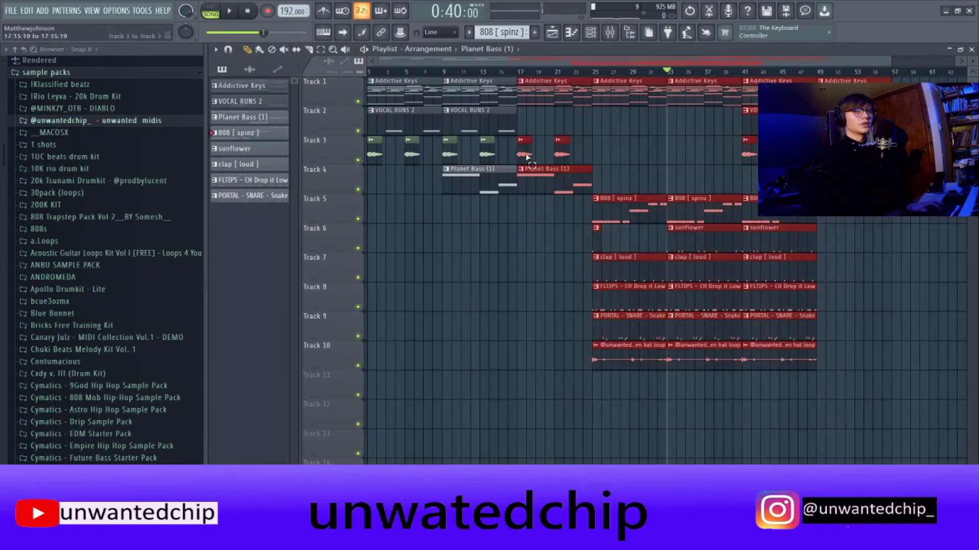
key(ctrl+b)
scroll(592, 265, down, 3)
key(ctrl+d)
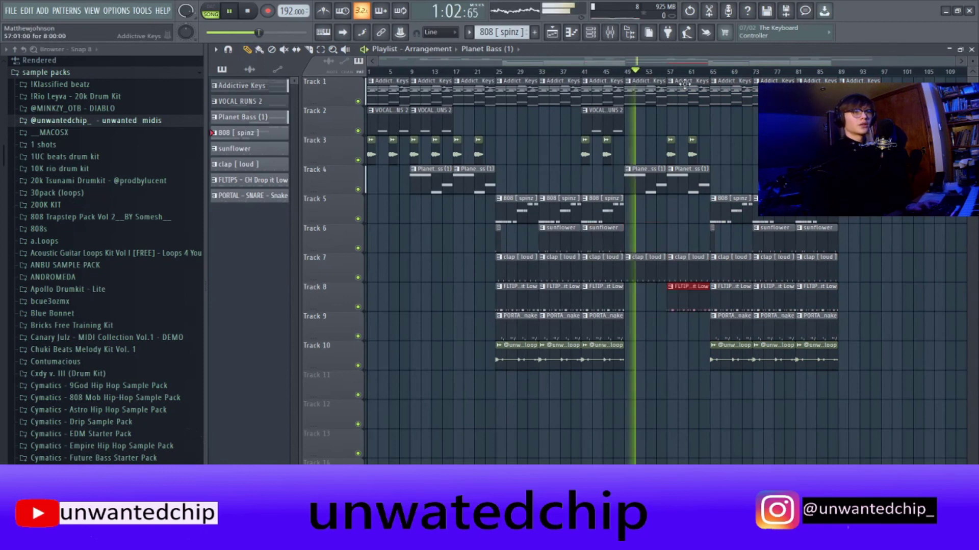
Duplicate the bars 57 to 88 section into bars 97 to 128 and 137 to 168, and audition the song's end and bar 42
drag(670, 79, 875, 393)
key(ctrl+b)
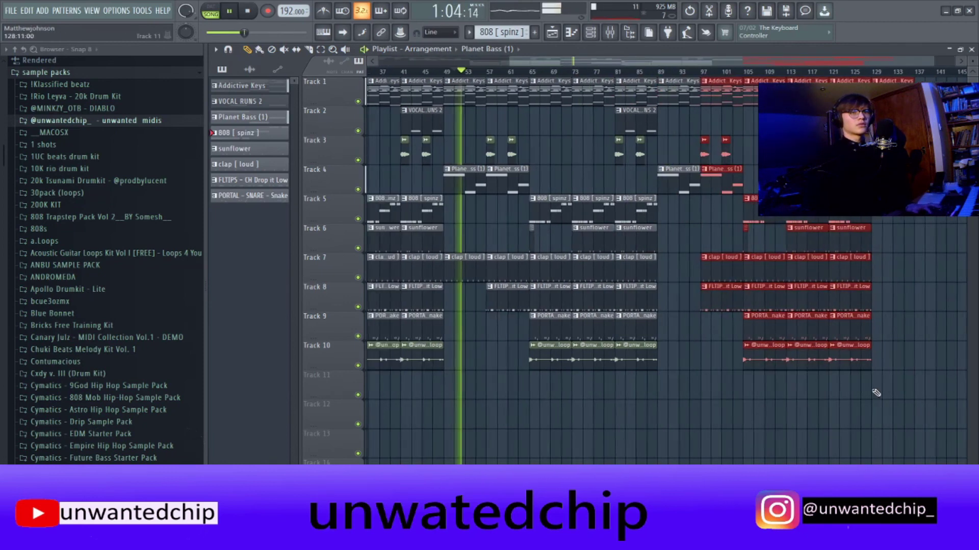
scroll(861, 403, down, 3)
key(ctrl+d)
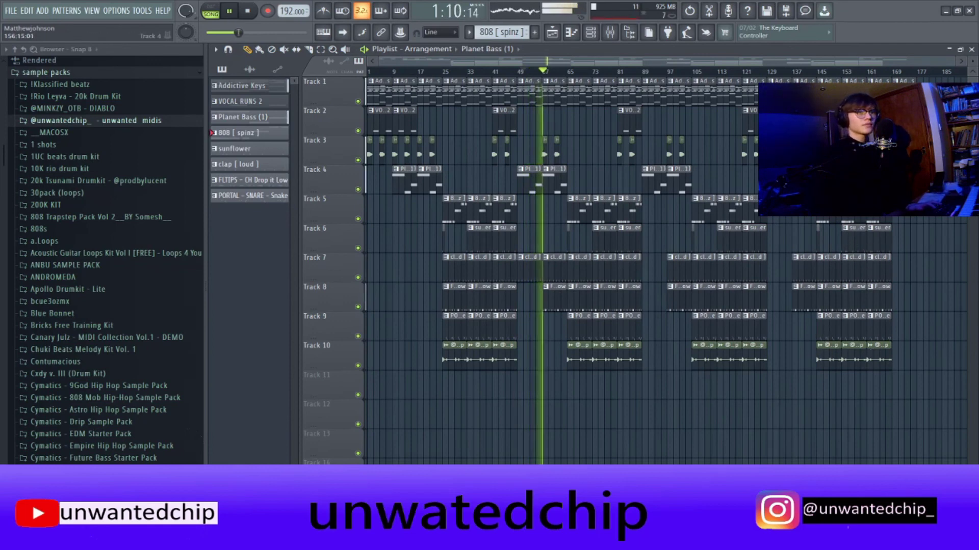
click(913, 70)
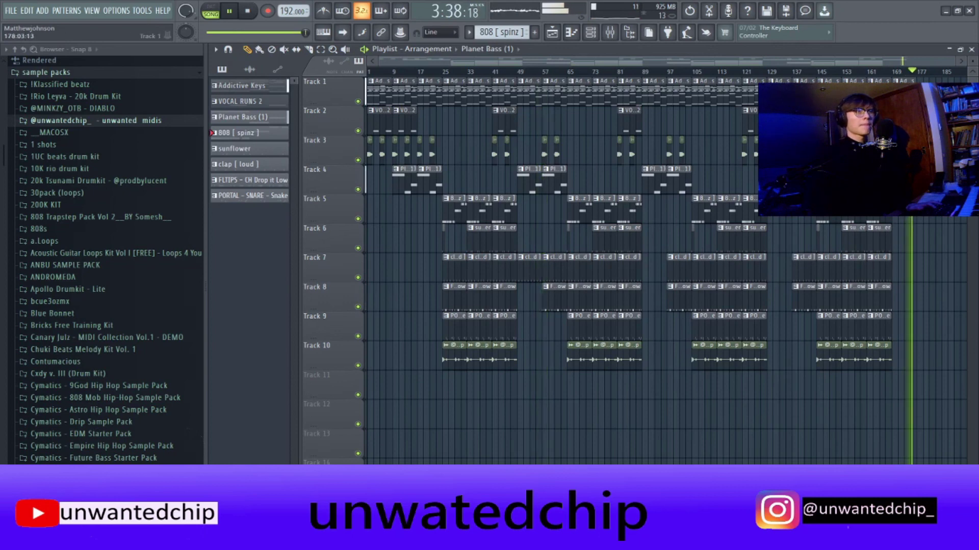
click(499, 71)
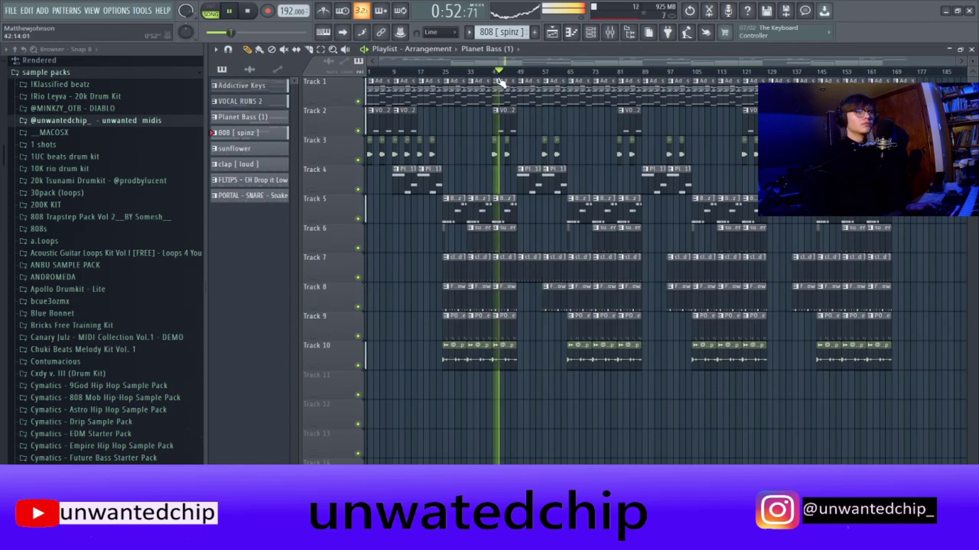